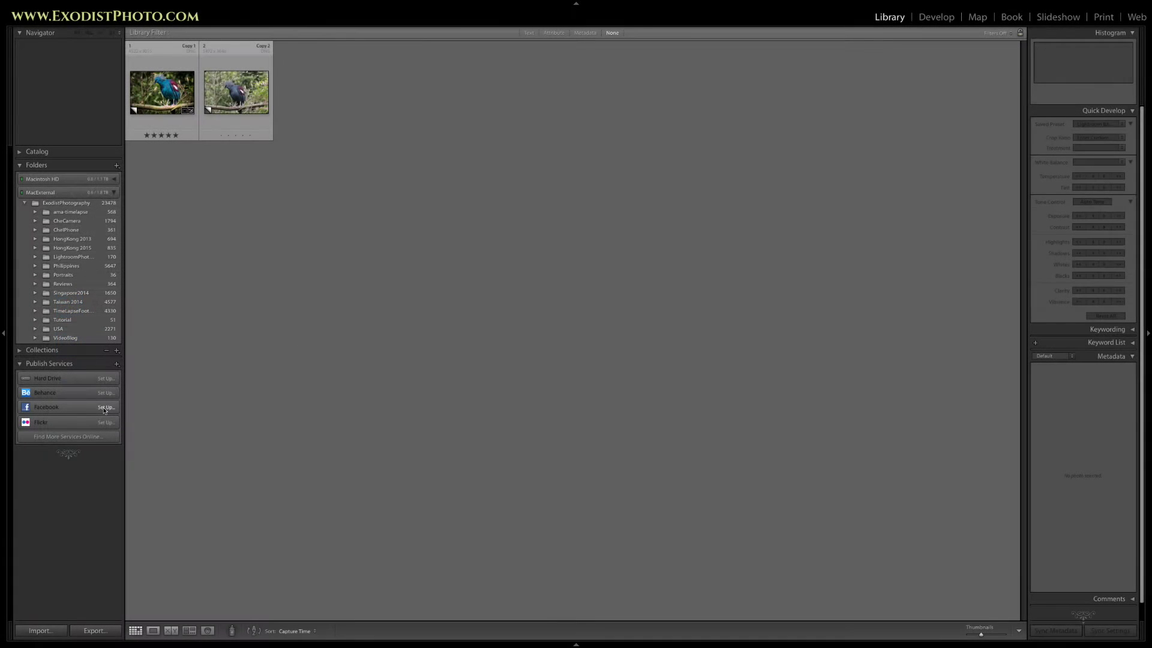
# - Open the Facebook publish service setup from the Publish Services panel
pyautogui.click(104, 410)
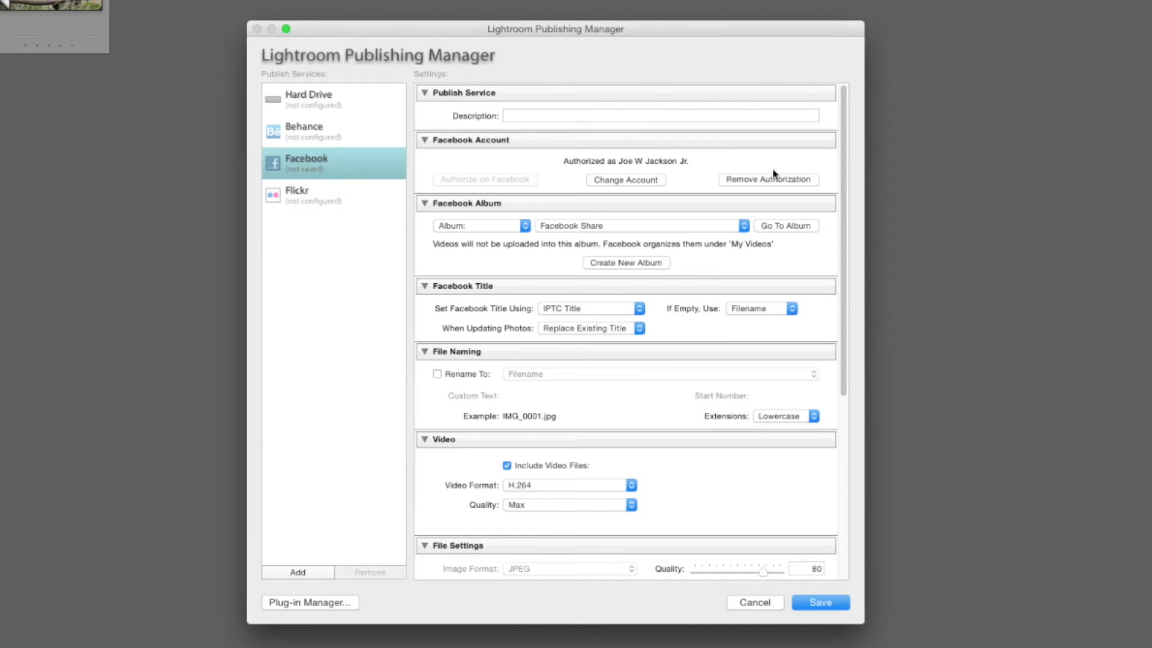
# - Remove the existing account authorization and describe the service as 'Facebook Share'
pyautogui.click(747, 181)
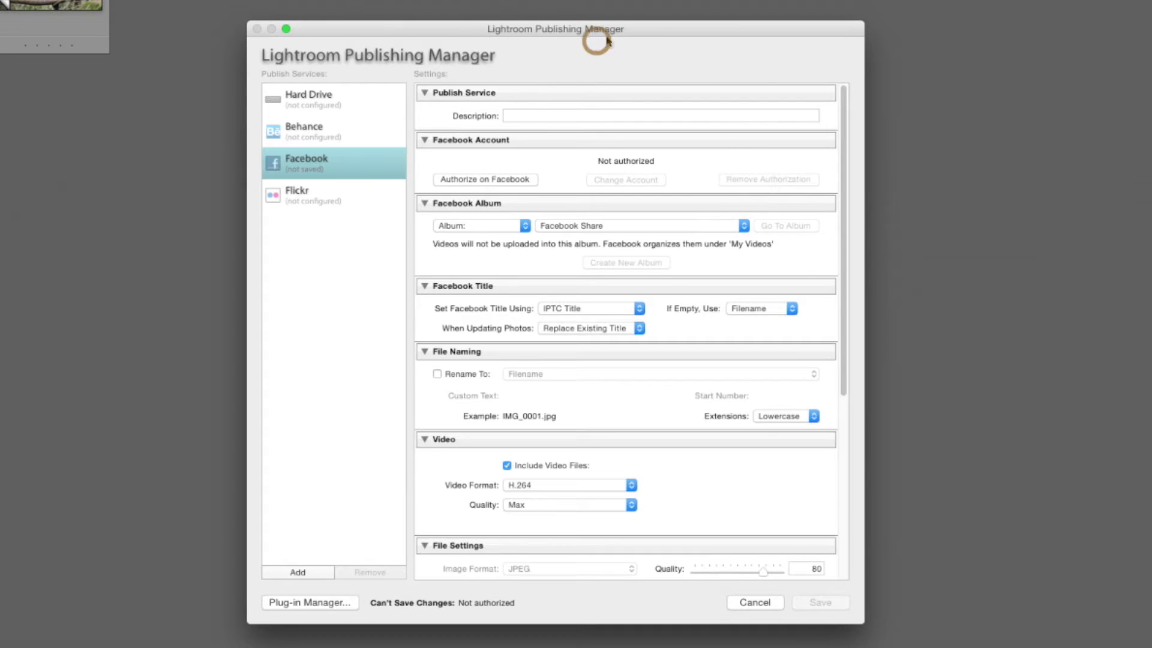
pyautogui.moveTo(594, 35); pyautogui.dragTo(614, 35)
pyautogui.click(555, 116)
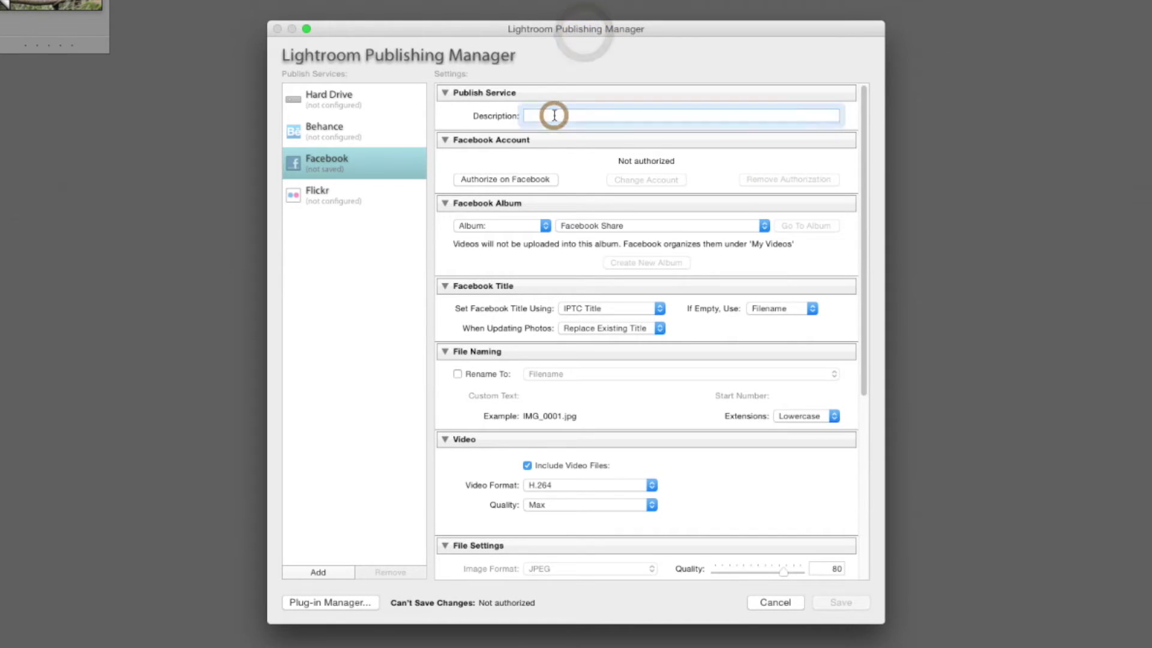
pyautogui.write('Face')
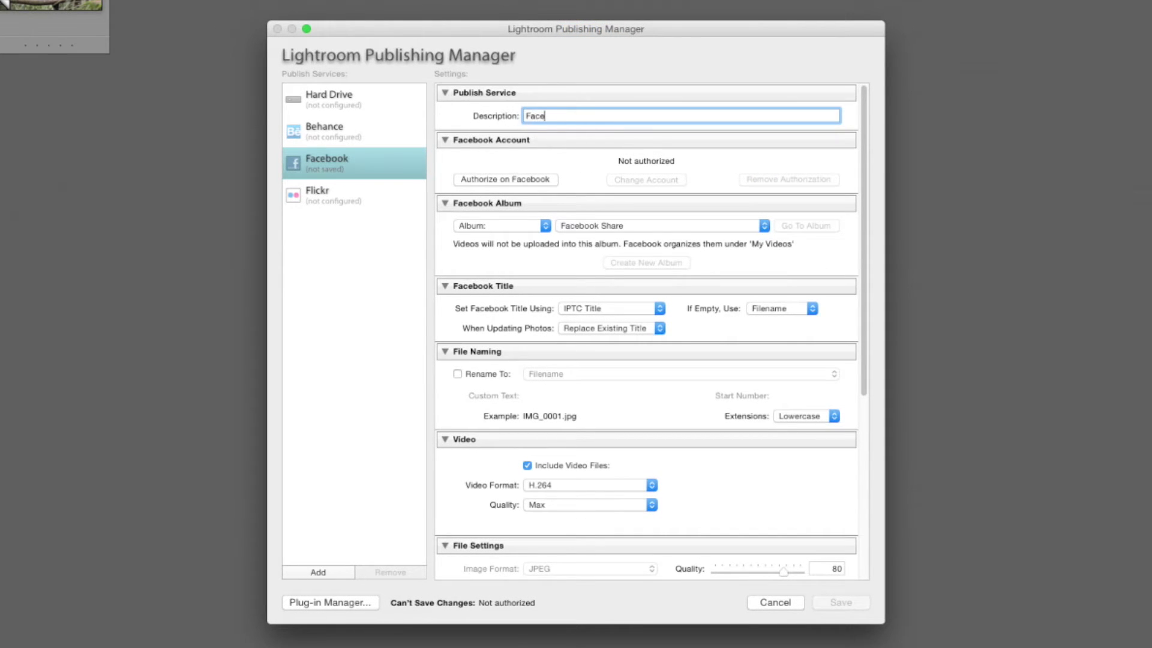
pyautogui.press('BackSpace')
pyautogui.press('BackSpace')
pyautogui.write('book Share')
# - Start authorizing Lightroom on Facebook and confirm going to the browser
pyautogui.click(569, 159)
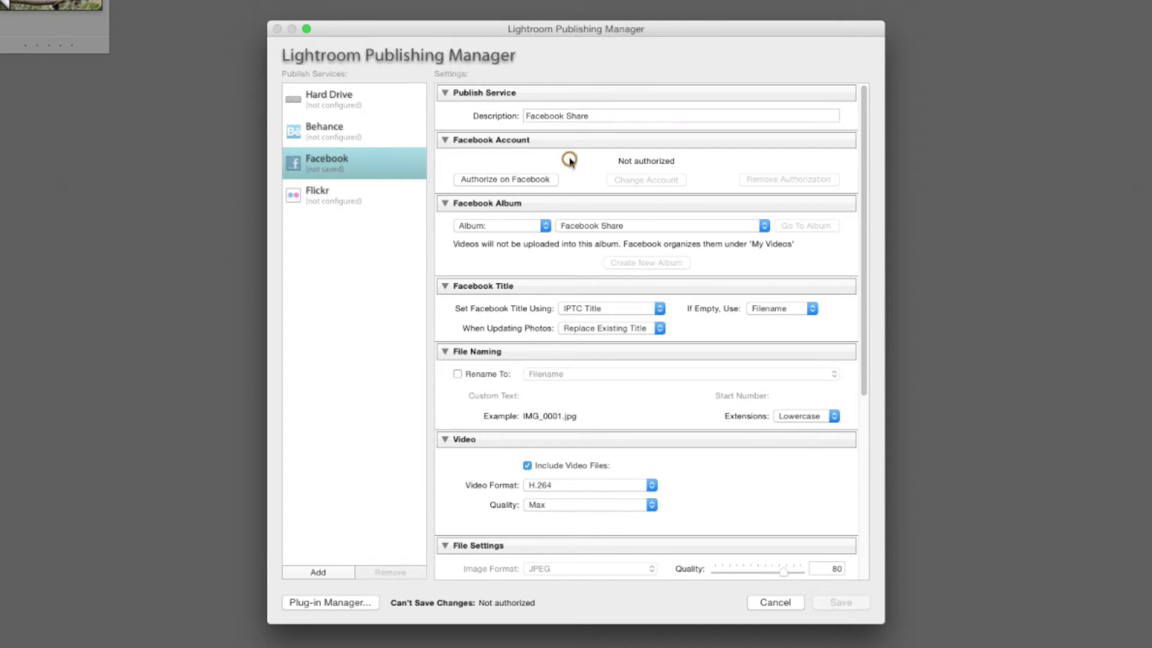
pyautogui.click(513, 183)
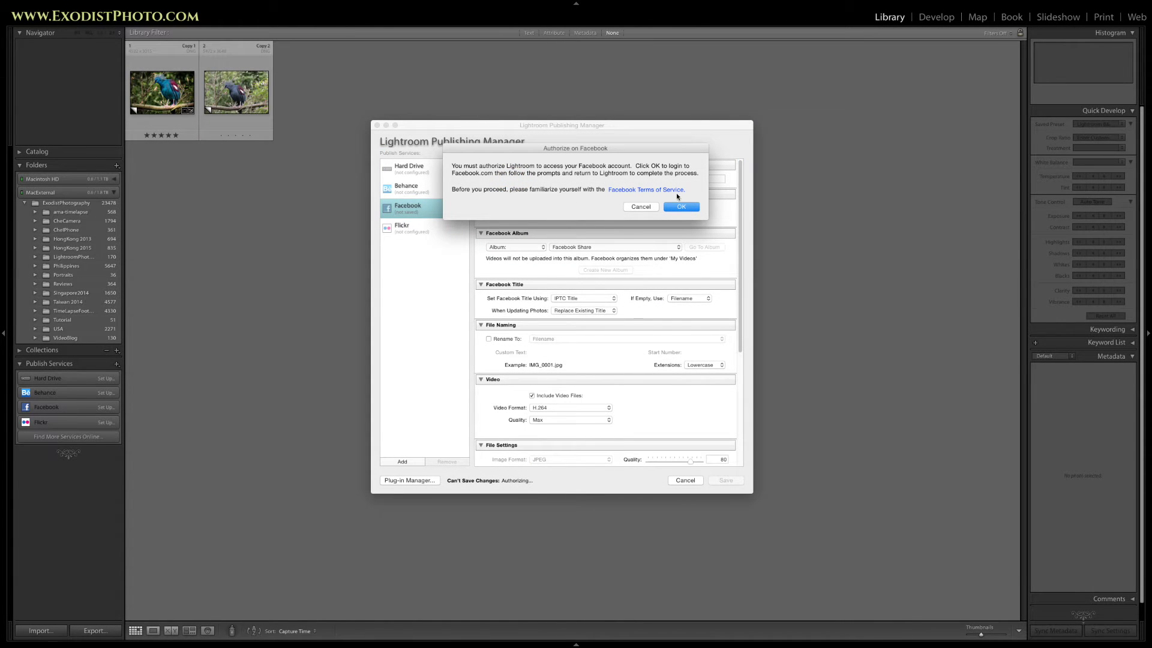
pyautogui.click(683, 207)
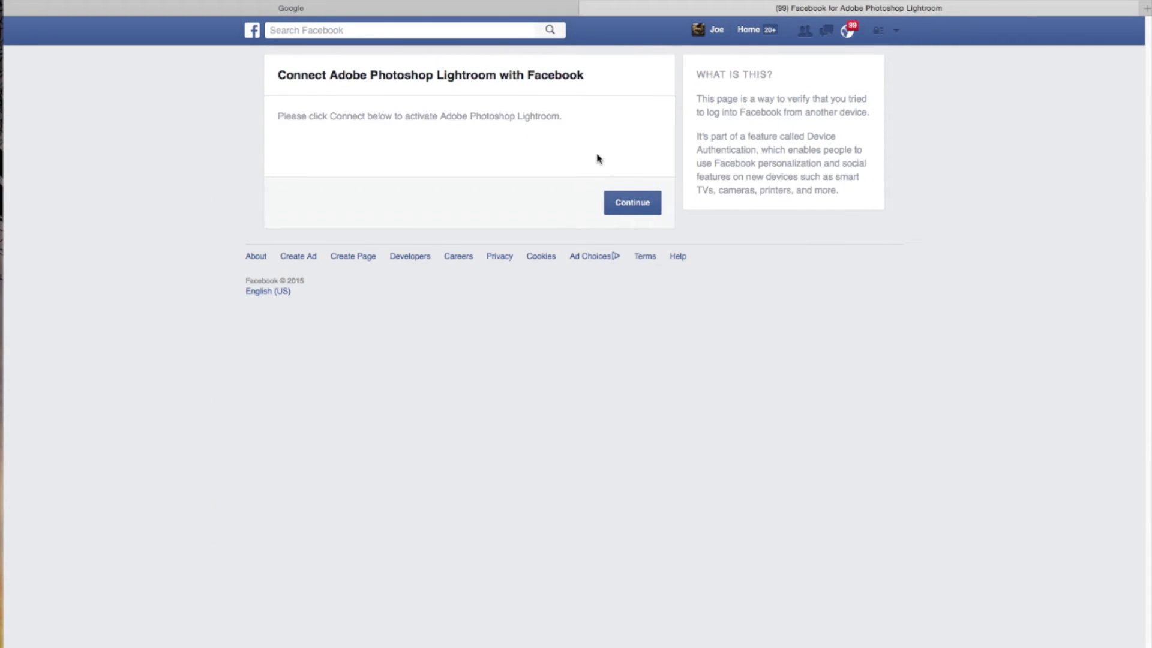
# - Approve the Lightroom connection on Facebook and acknowledge the already-authorized notice
pyautogui.click(629, 202)
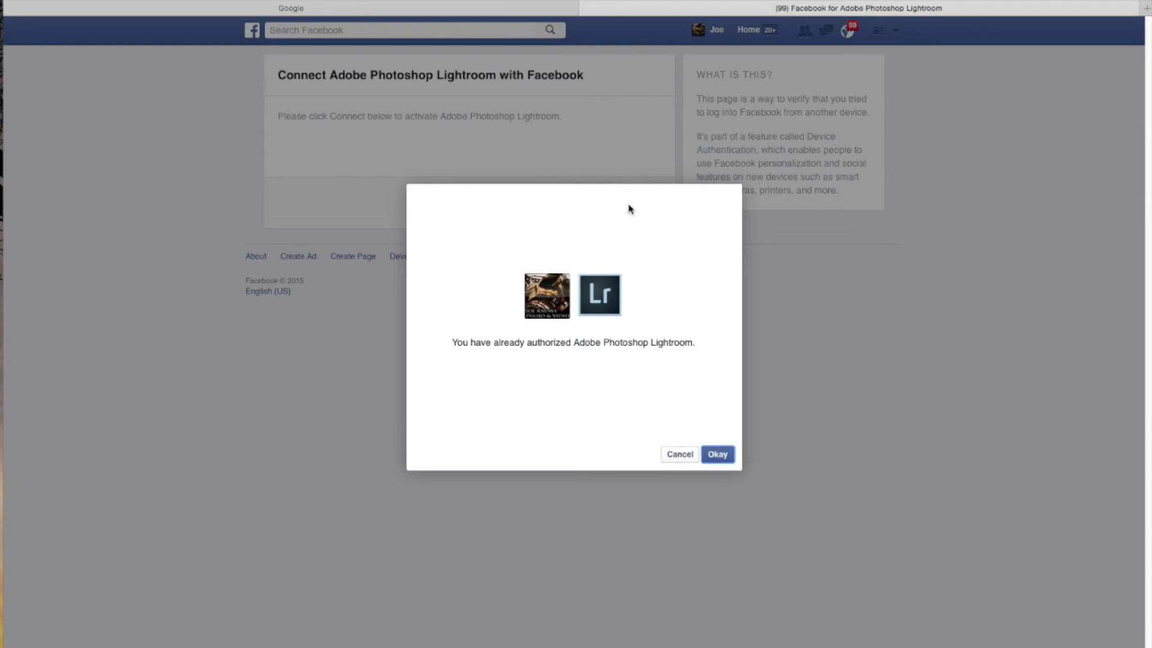
pyautogui.click(729, 456)
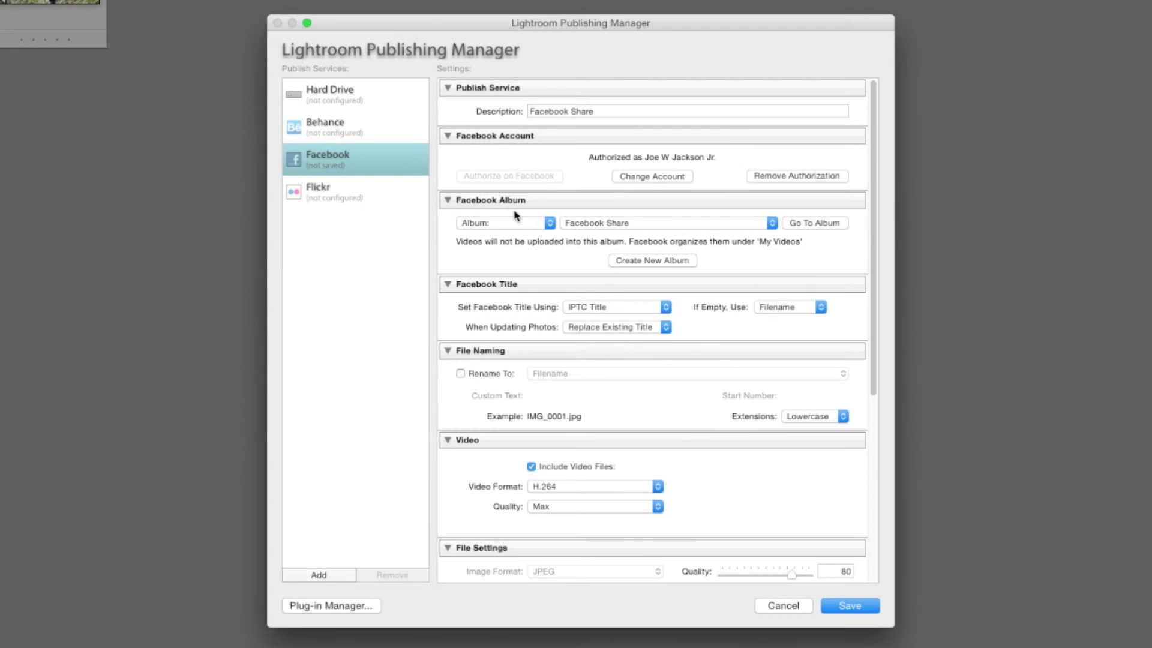
# - Browse the existing albums, then start a new album named 'Facebook Tutorial'
pyautogui.click(543, 222)
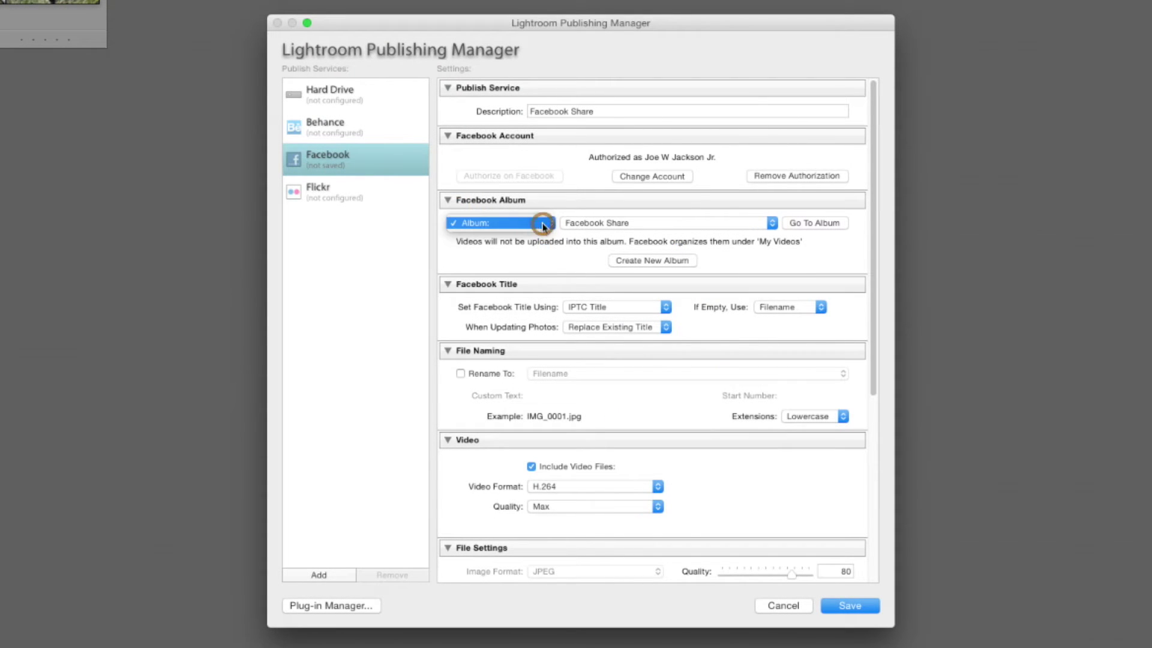
pyautogui.click(543, 222)
pyautogui.click(643, 224)
pyautogui.click(640, 224)
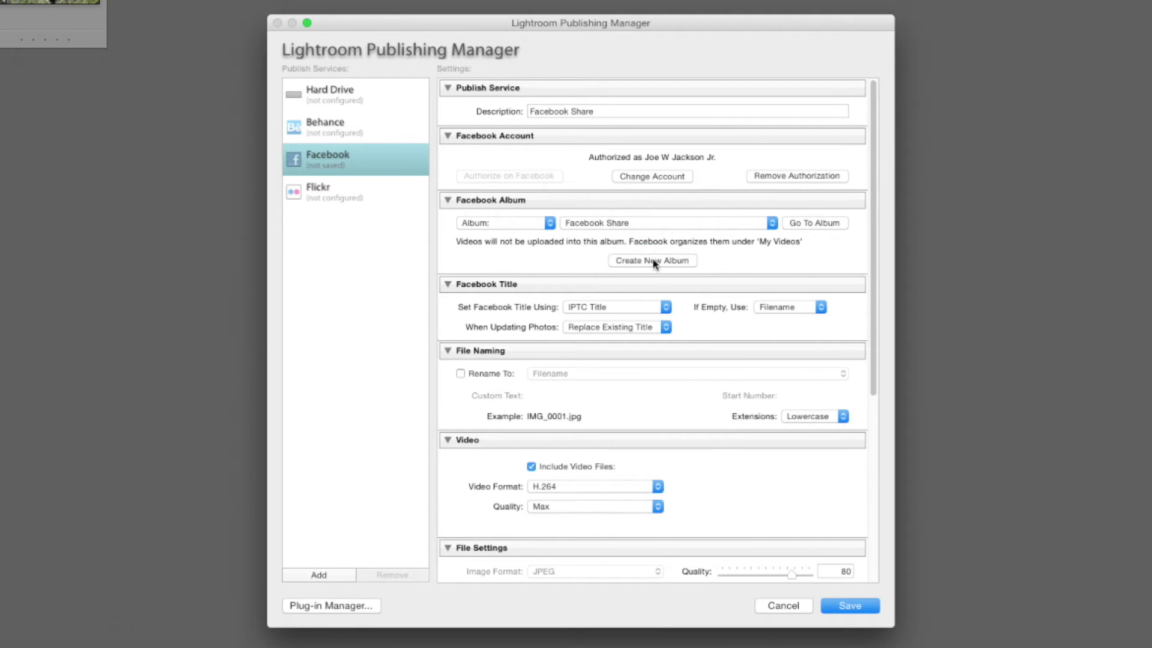
pyautogui.click(648, 262)
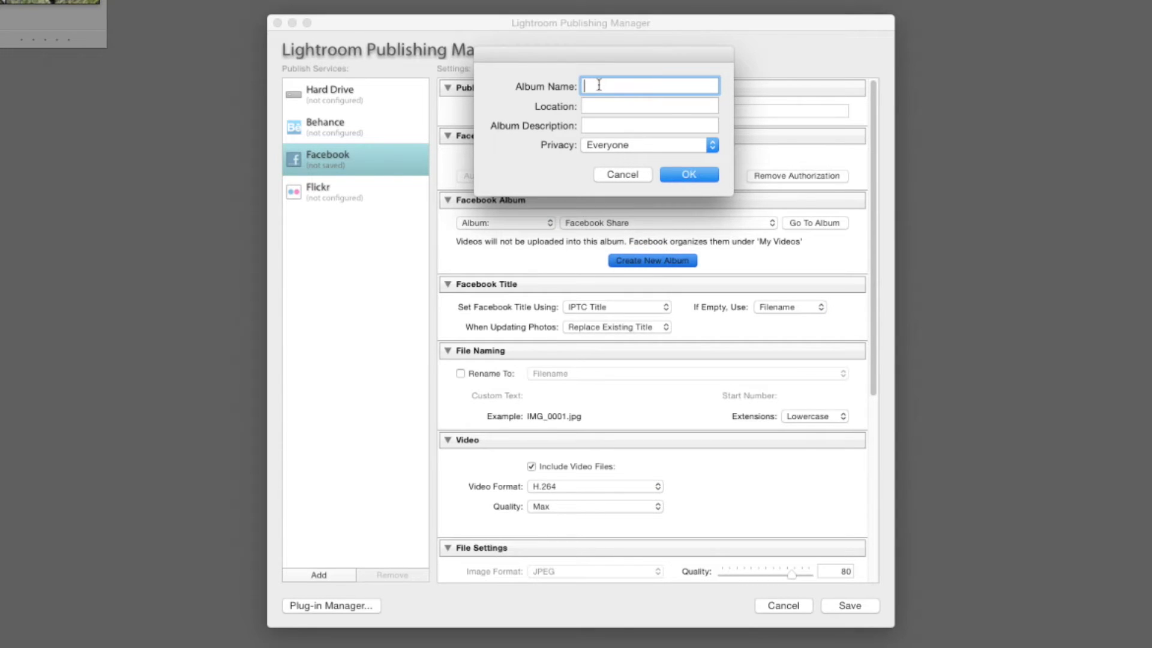
pyautogui.write('Facebook Tutorial')
# - Describe the album as 'Tutorial For Lightroom', make it Friends Only, and create it
pyautogui.click(600, 128)
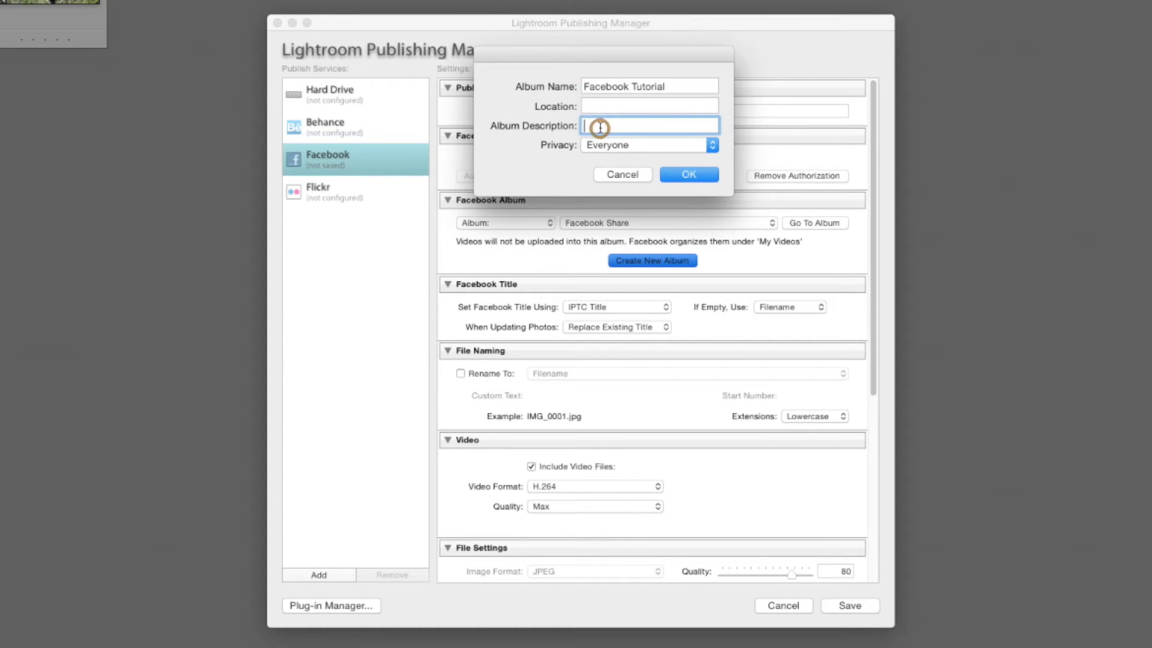
pyautogui.write('Tutorial For Lightroom')
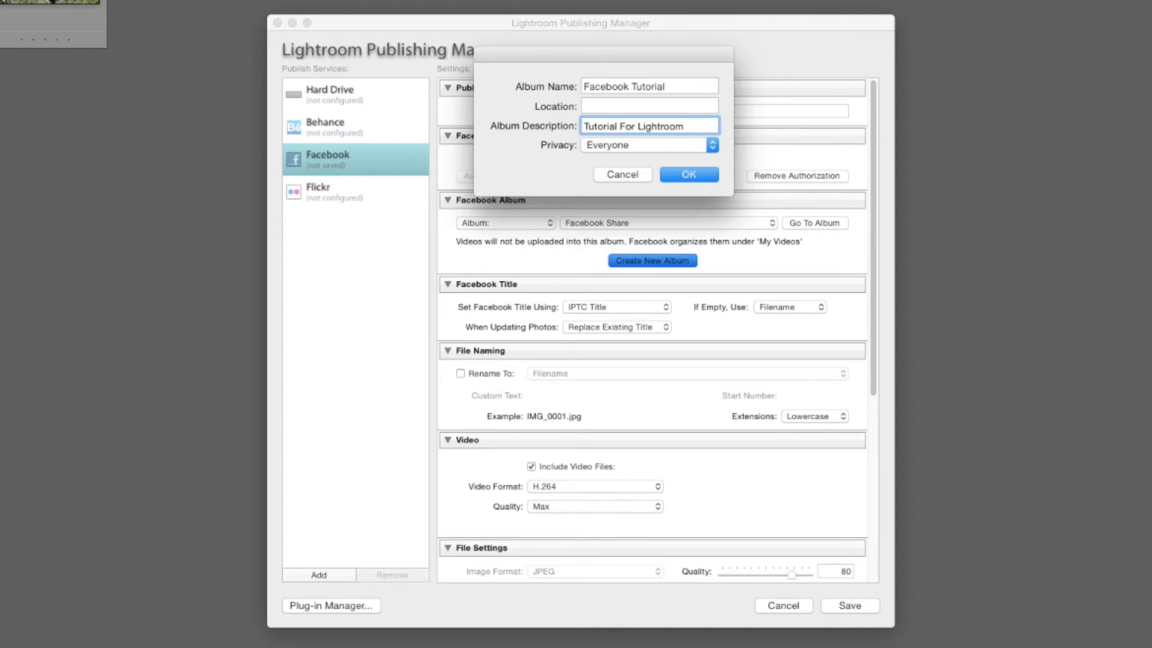
pyautogui.click(645, 146)
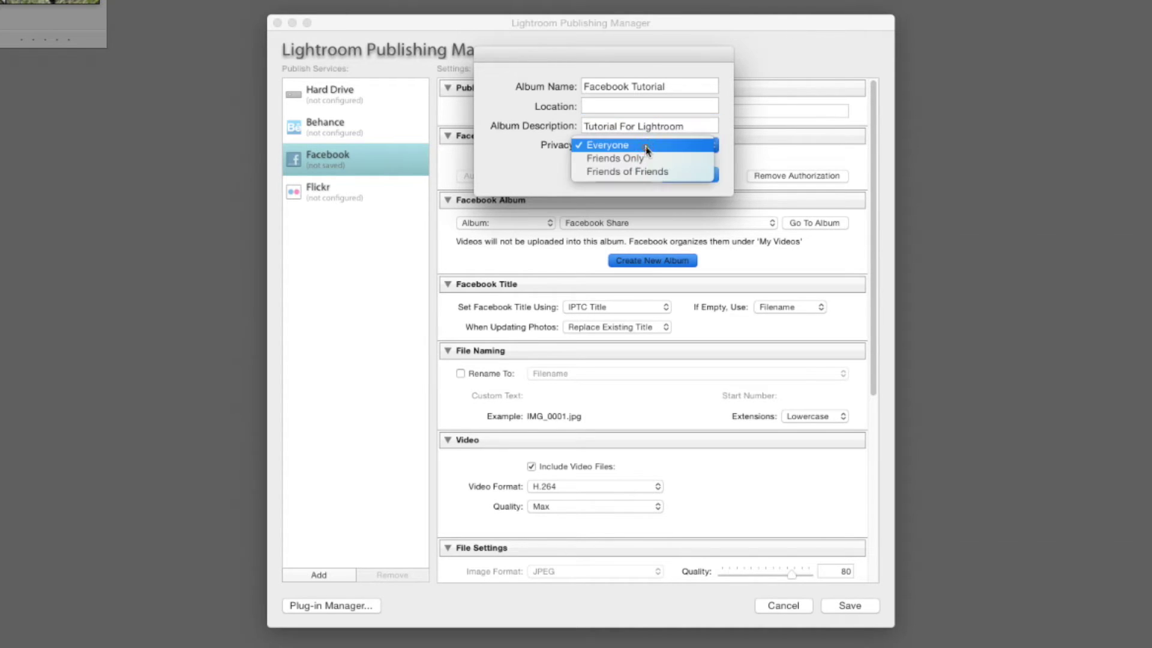
pyautogui.click(647, 160)
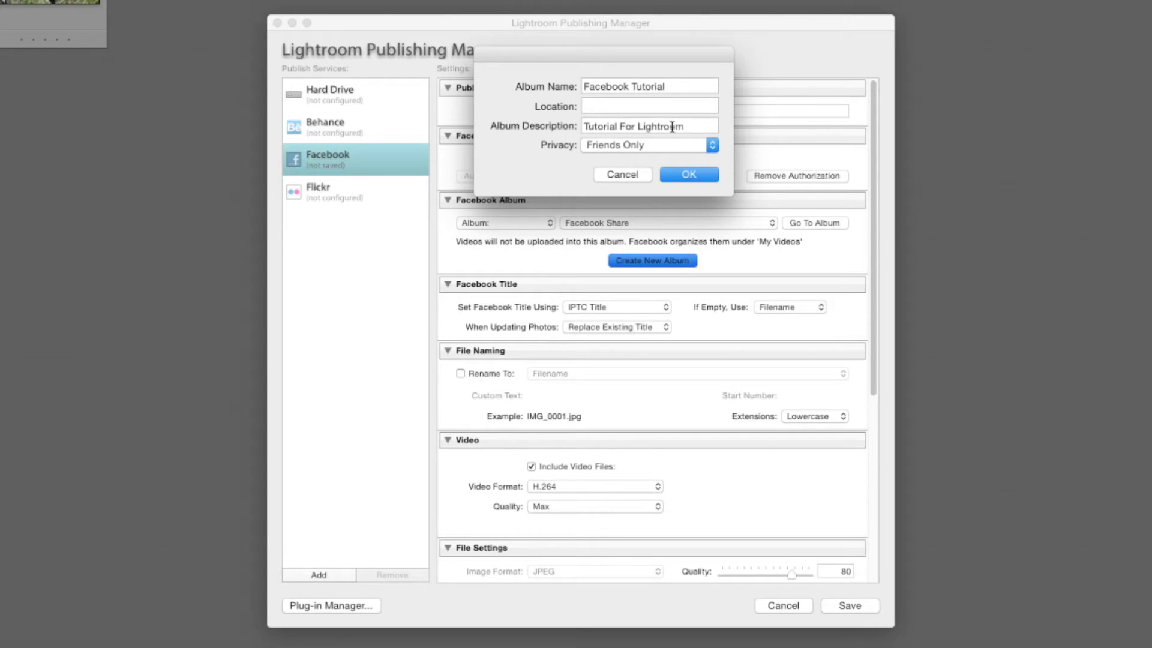
pyautogui.click(689, 175)
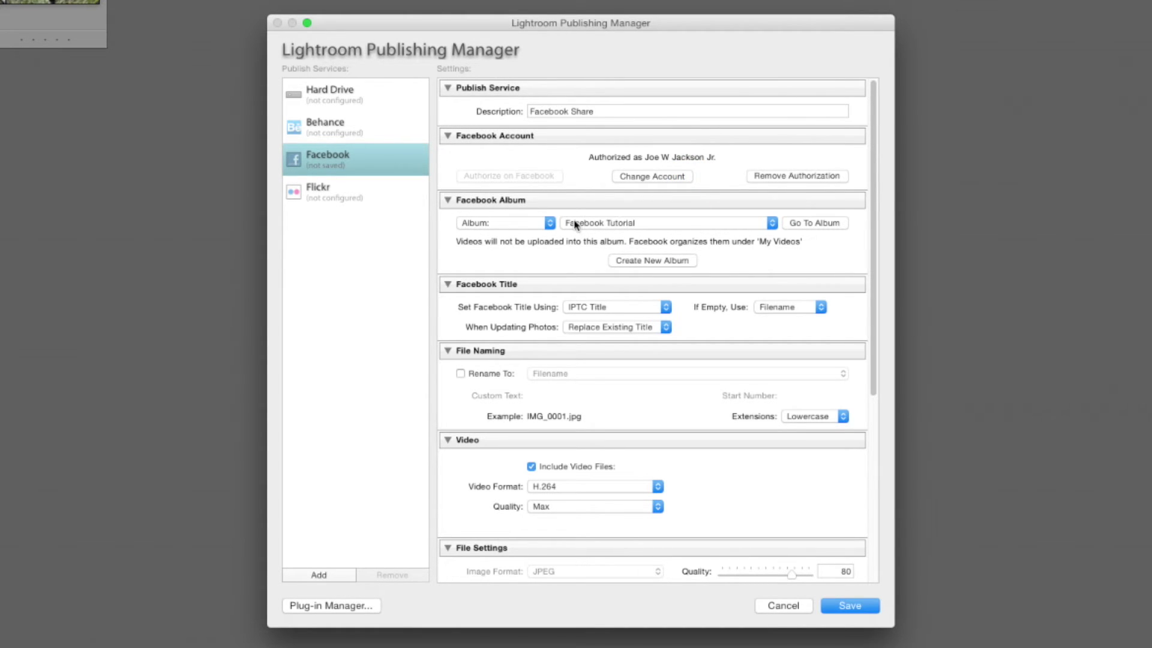
pyautogui.click(634, 227)
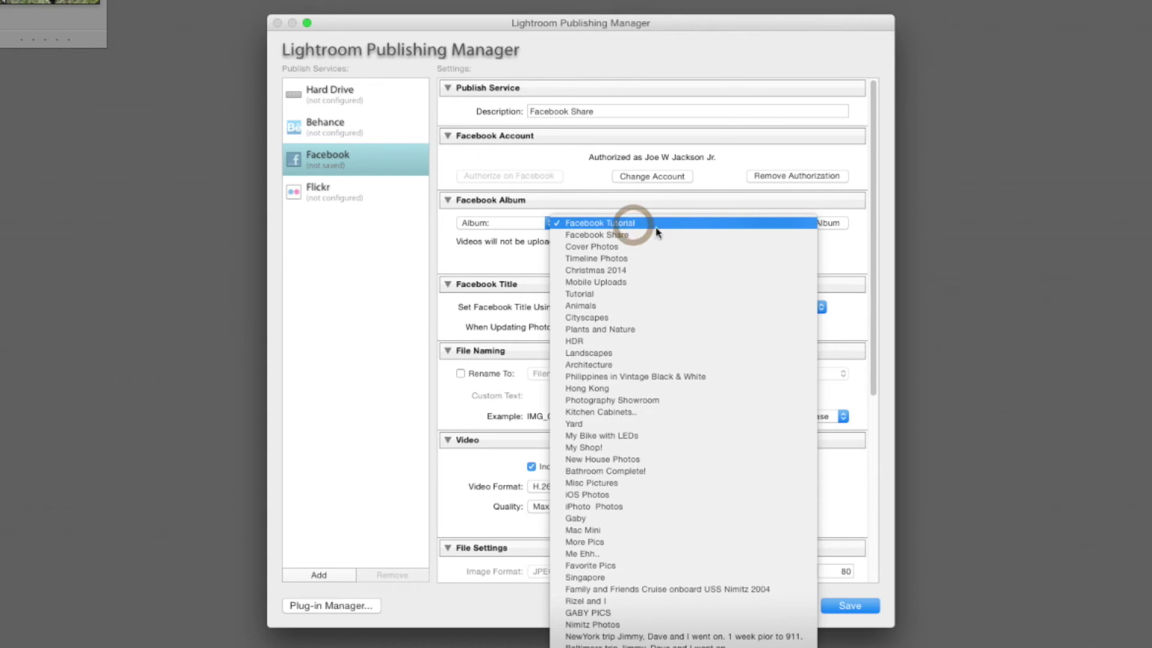
pyautogui.click(844, 254)
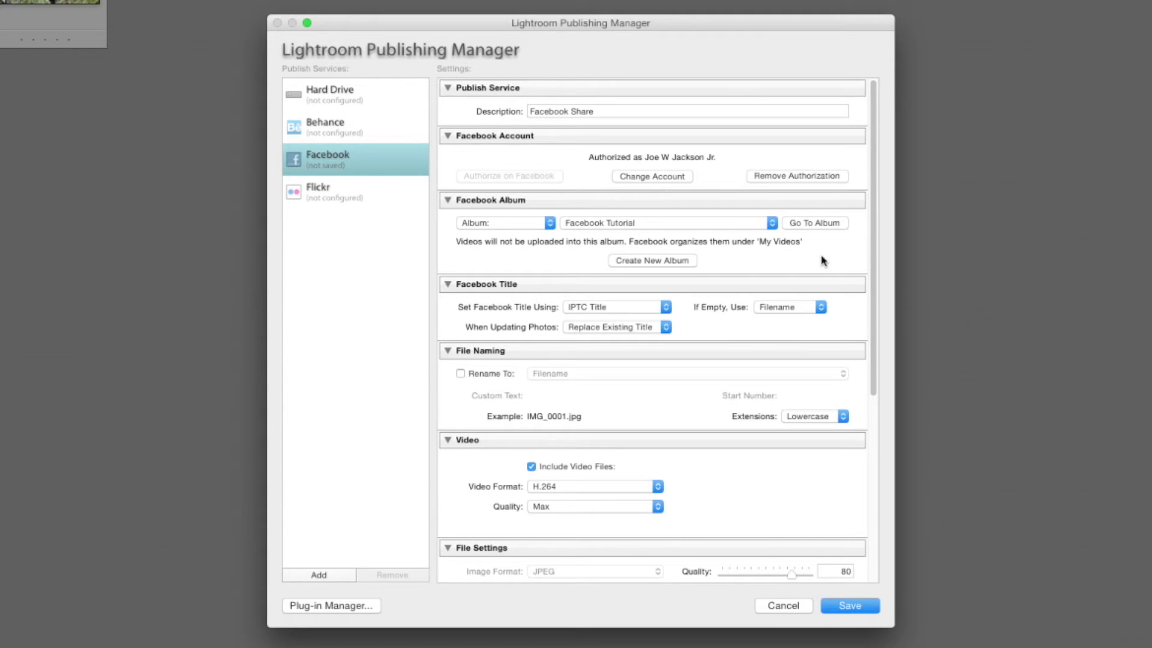
pyautogui.scroll(-3, 822, 261)
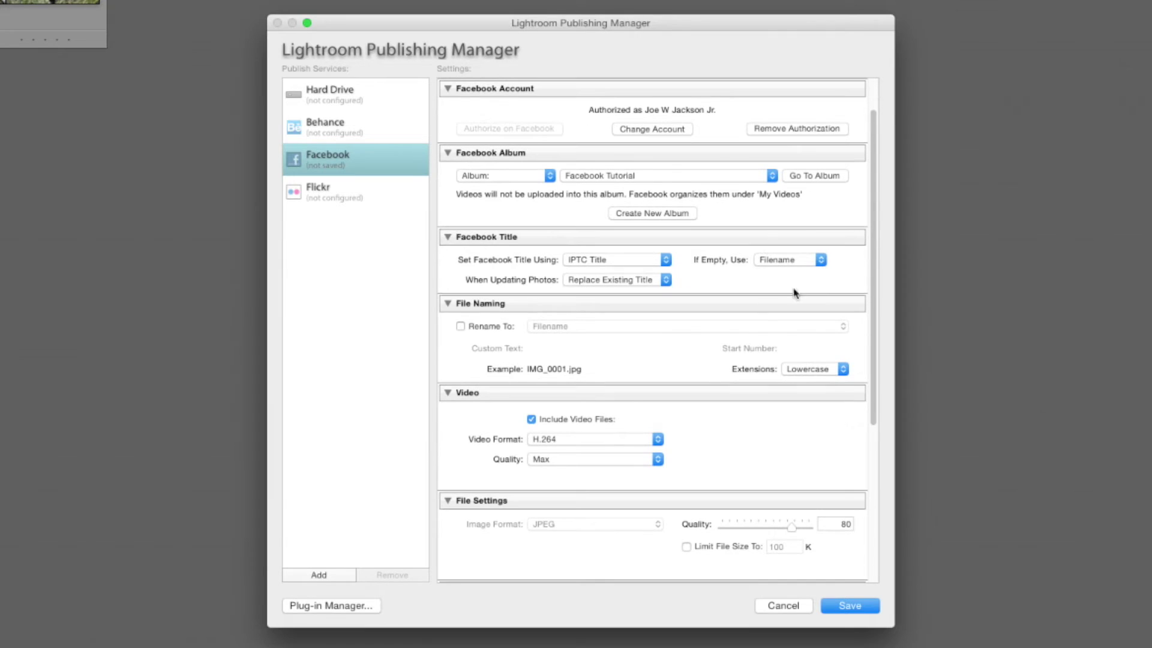
pyautogui.click(642, 264)
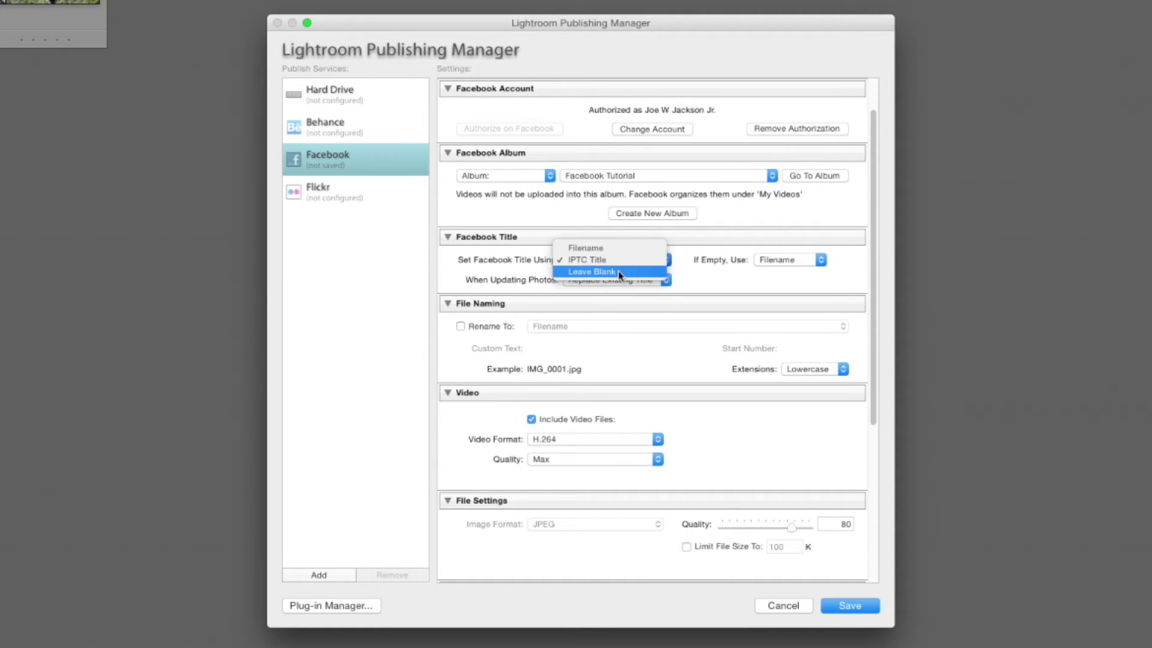
pyautogui.click(717, 283)
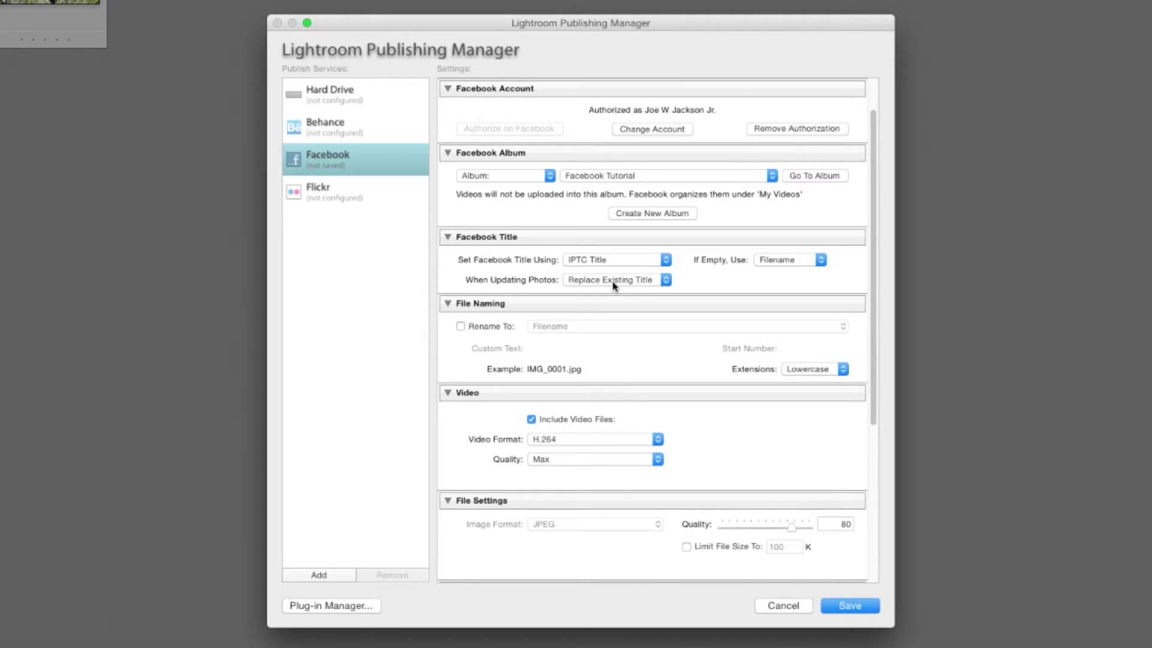
pyautogui.click(641, 281)
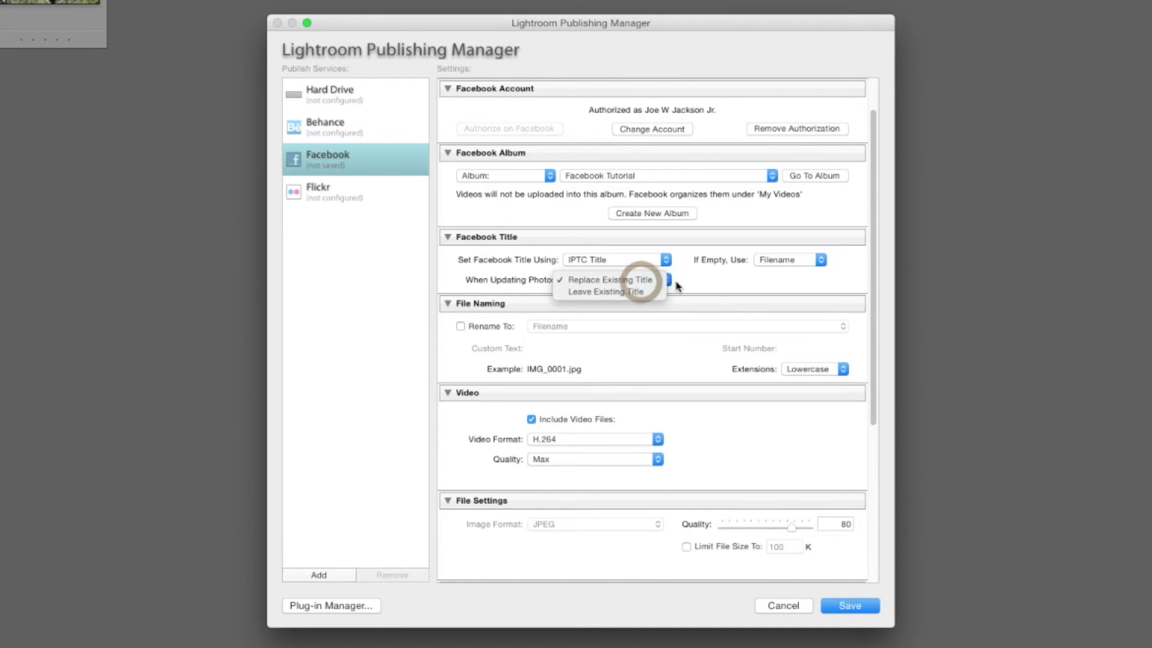
pyautogui.click(712, 286)
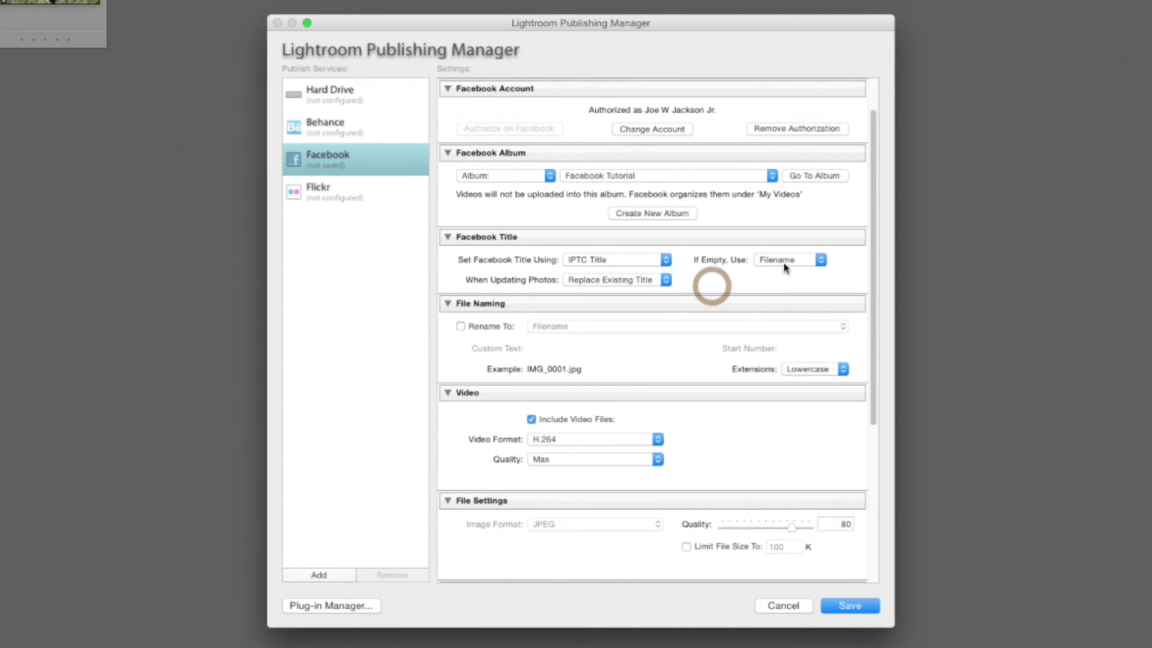
pyautogui.click(799, 265)
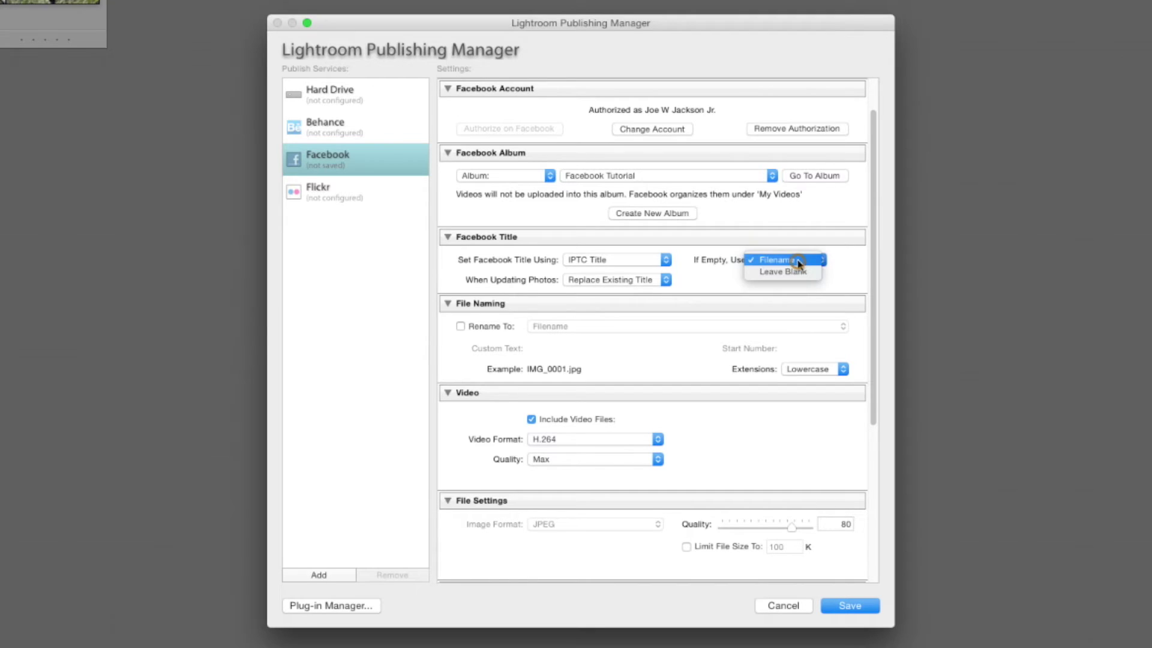
pyautogui.click(712, 284)
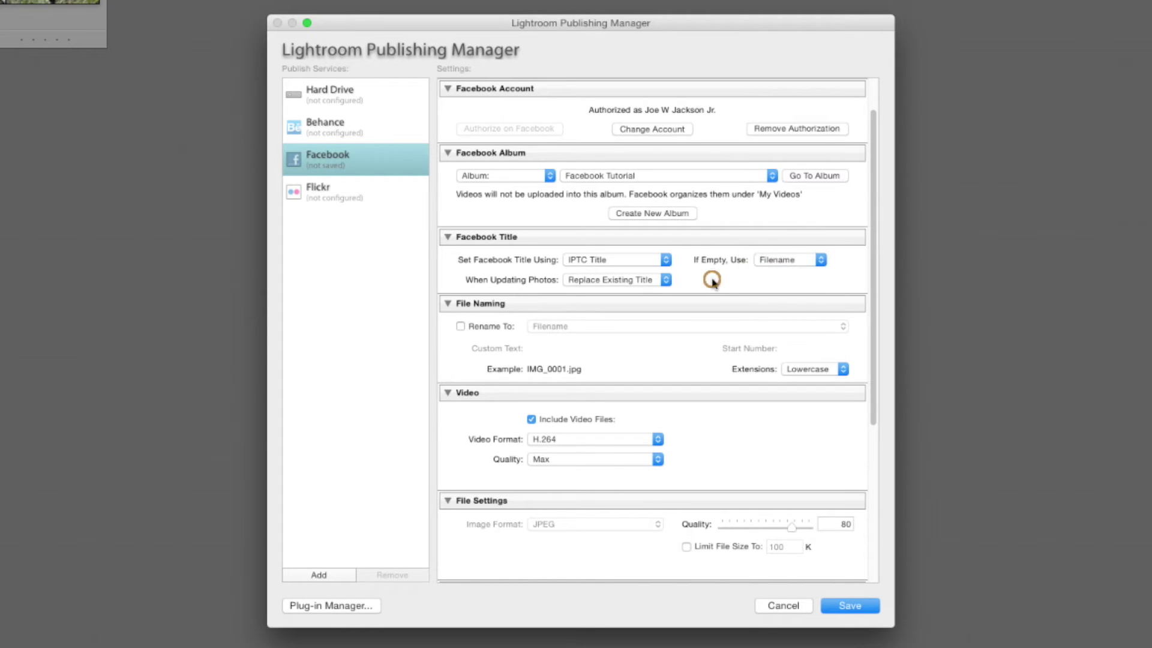
# - Turn on renaming with the Custom Name - Original File Number template
pyautogui.click(461, 327)
pyautogui.click(588, 327)
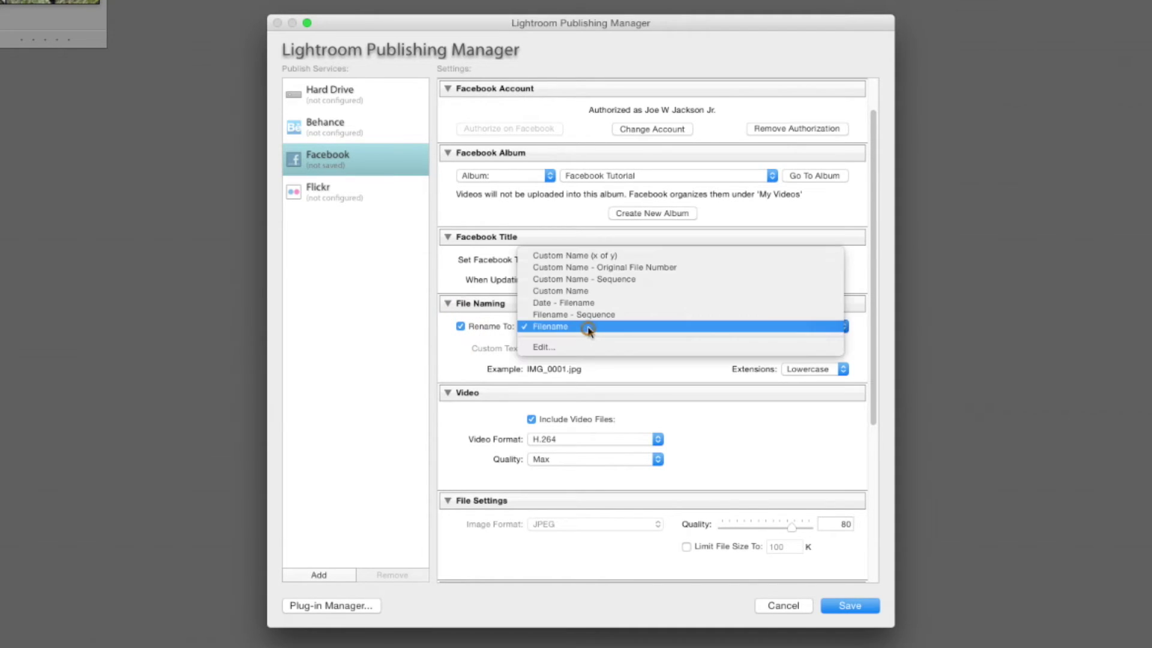
pyautogui.click(591, 267)
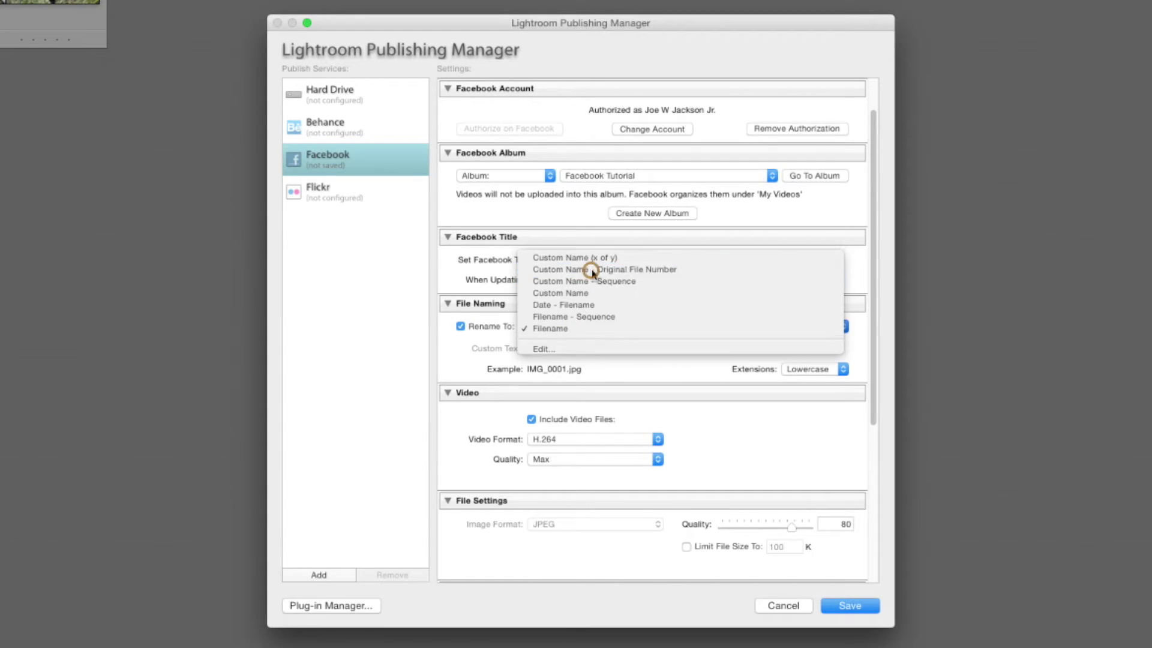
# - Set the custom name text to 'Tutorial', giving files like Tutorial-0001.jpg
pyautogui.click(562, 350)
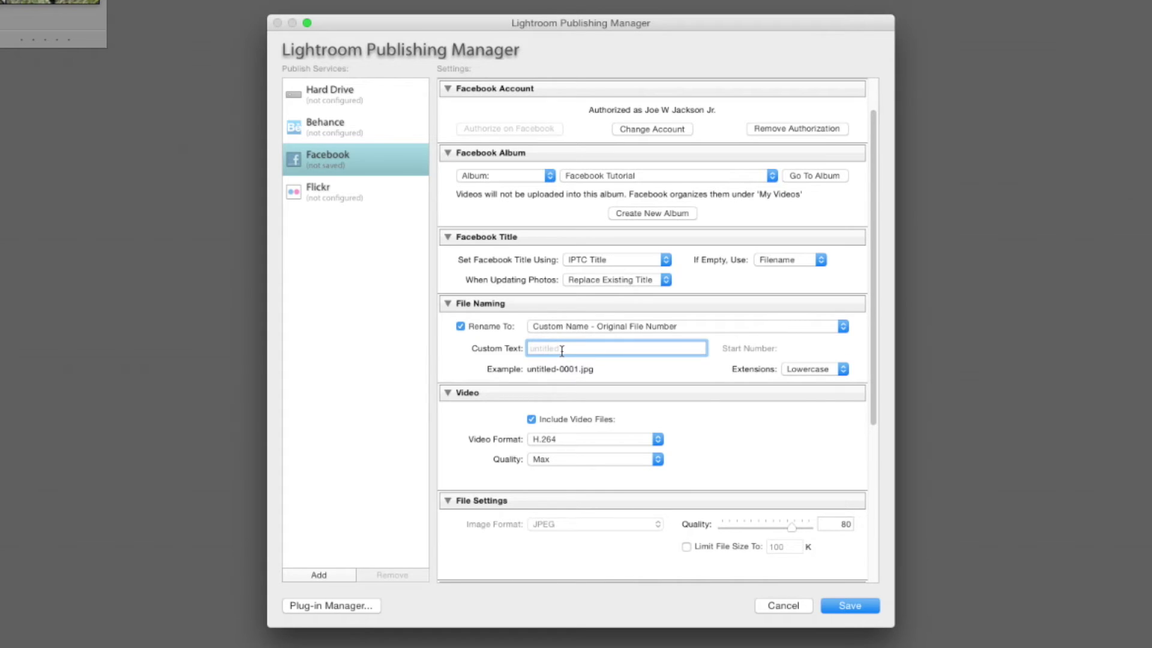
pyautogui.write('SH')
pyautogui.press('BackSpace')
pyautogui.write('hawn')
pyautogui.press('BackSpace')
pyautogui.press('BackSpace')
pyautogui.press('BackSpace')
pyautogui.press('BackSpace')
pyautogui.write('haredTO')
pyautogui.press('BackSpace')
pyautogui.write('o')
pyautogui.doubleClick(587, 353)
pyautogui.write('HawaiiVacation')
pyautogui.press('BackSpace')
pyautogui.press('BackSpace')
pyautogui.press('BackSpace')
pyautogui.press('BackSpace')
pyautogui.press('BackSpace')
pyautogui.press('BackSpace')
pyautogui.press('BackSpace')
pyautogui.press('BackSpace')
pyautogui.press('BackSpace')
pyautogui.press('BackSpace')
pyautogui.press('BackSpace')
pyautogui.press('BackSpace')
pyautogui.press('BackSpace')
pyautogui.press('BackSpace')
pyautogui.write('Tutorial')
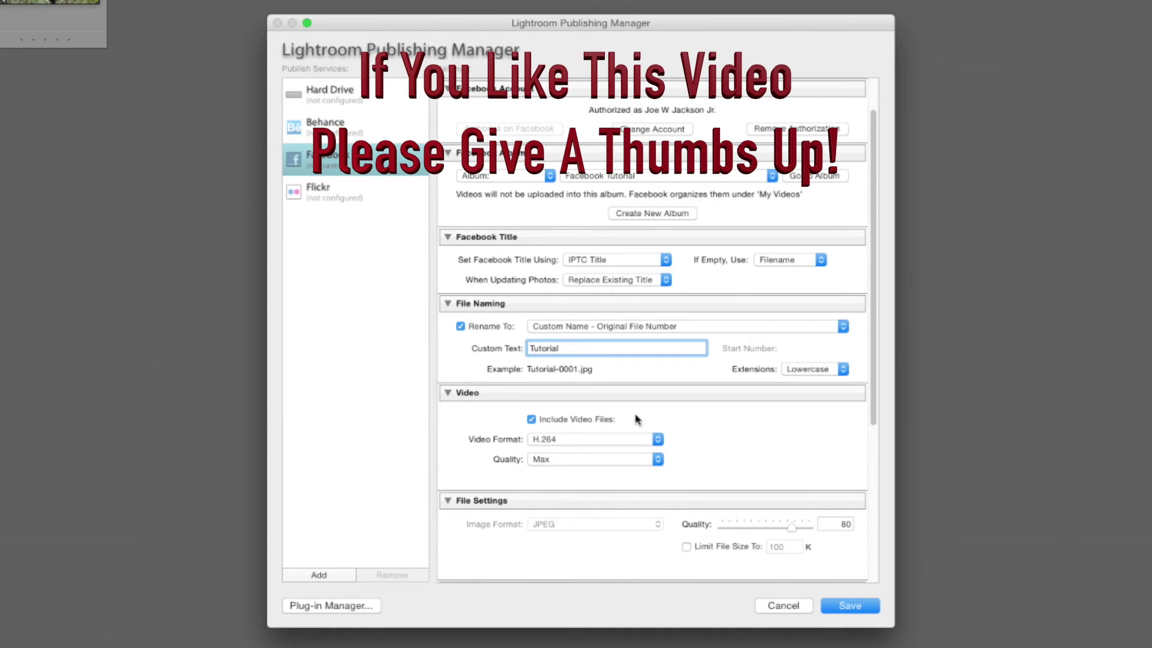
pyautogui.click(750, 440)
# - Uncheck Include Video Files in the Video section of the settings
pyautogui.scroll(-2, 751, 439)
pyautogui.scroll(-2, 750, 440)
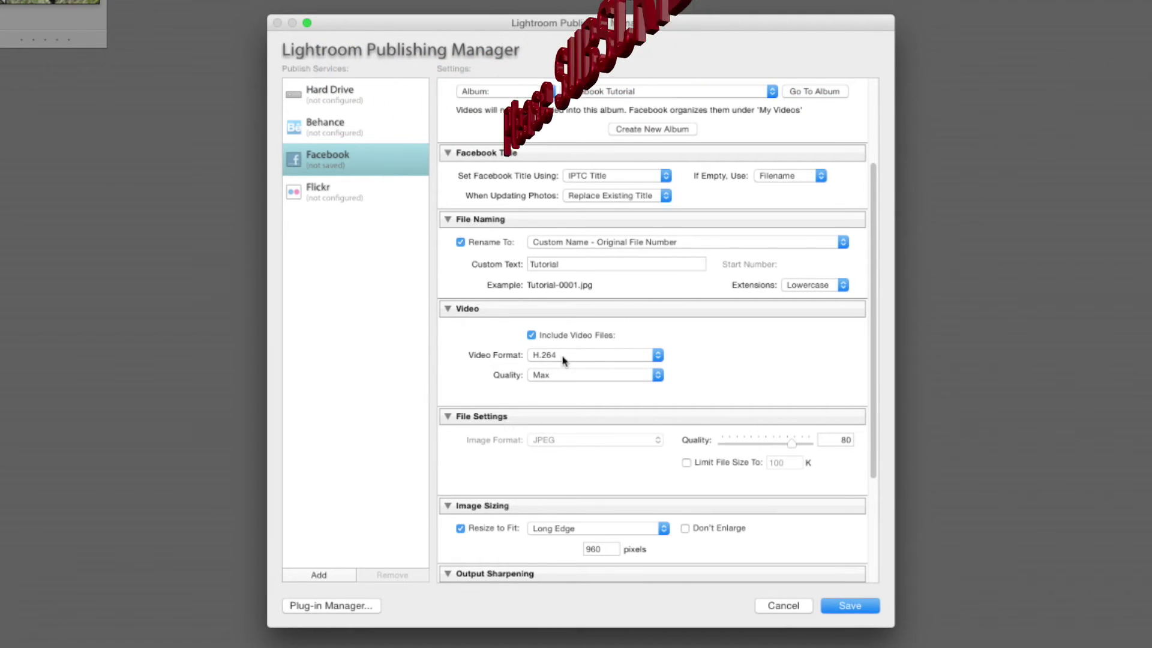
pyautogui.click(532, 336)
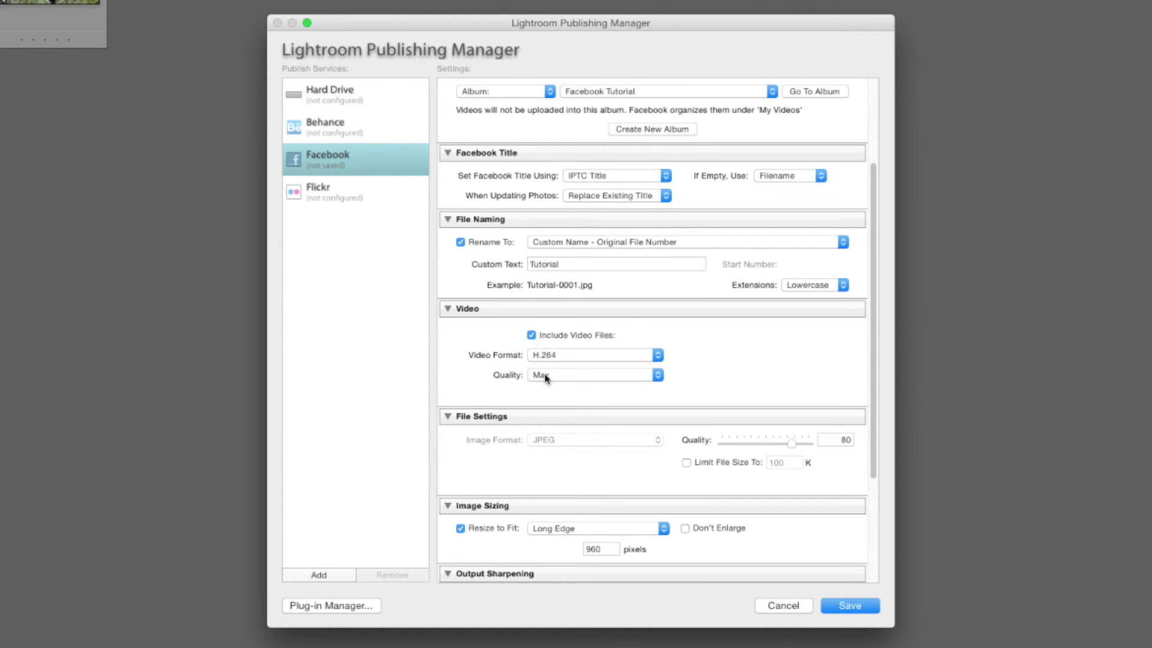
pyautogui.click(532, 336)
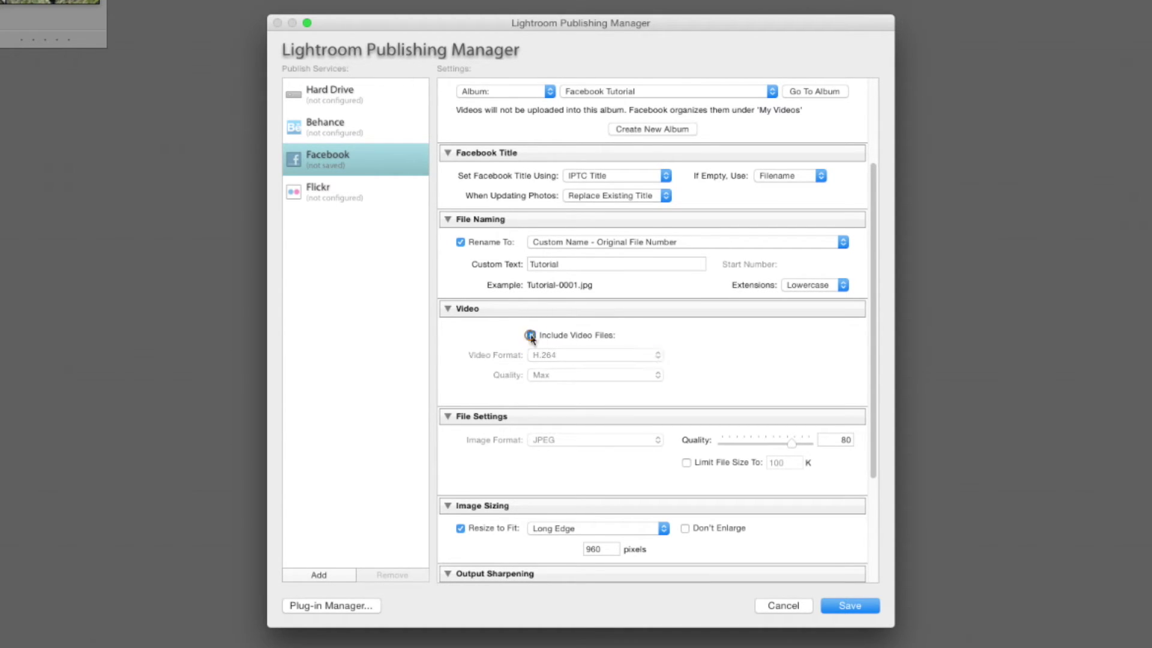
pyautogui.scroll(-5, 766, 399)
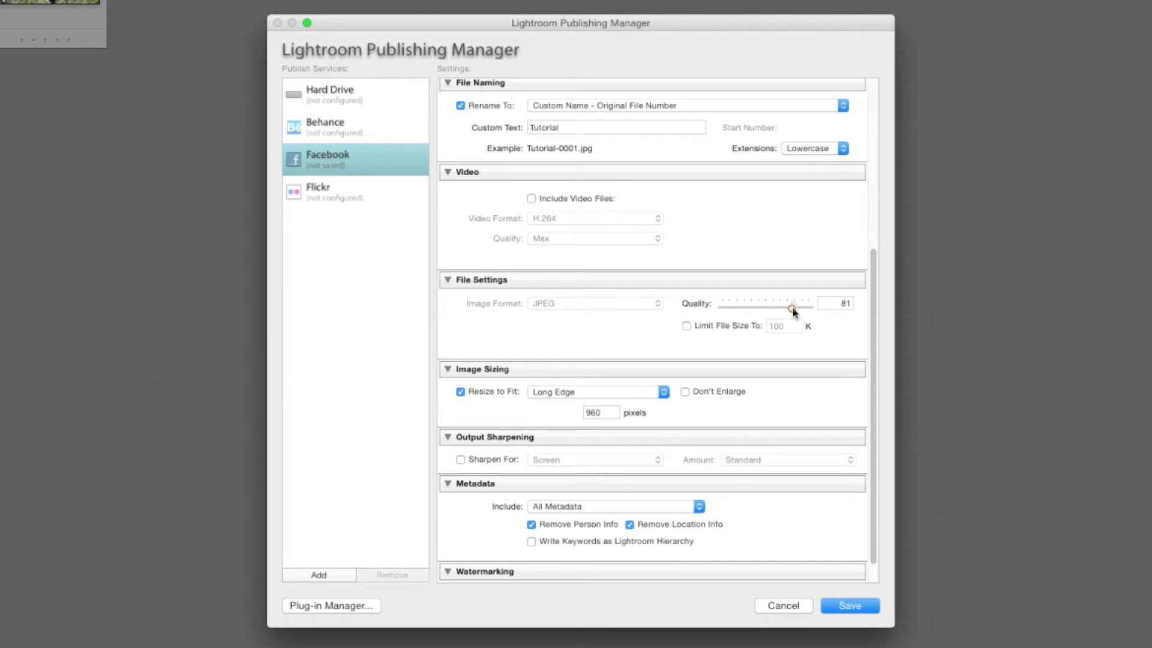
# - Lower the File Settings JPEG Quality slider to 60
pyautogui.moveTo(792, 310); pyautogui.dragTo(775, 310)
pyautogui.scroll(-2, 740, 421)
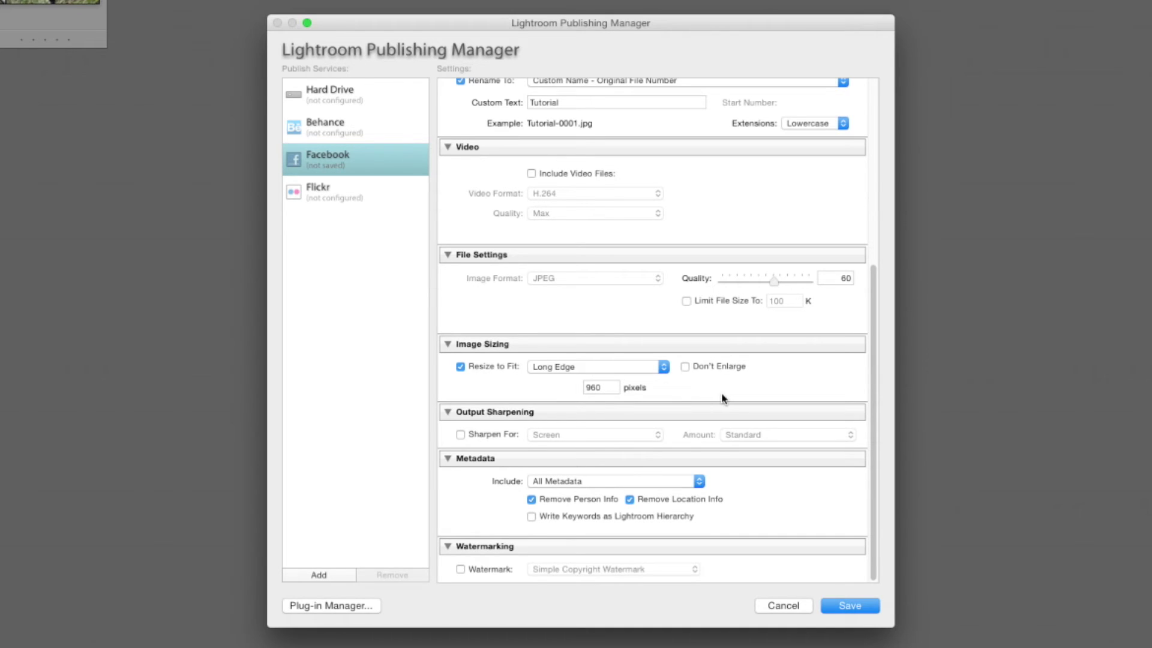
pyautogui.click(766, 504)
pyautogui.click(460, 434)
pyautogui.click(602, 437)
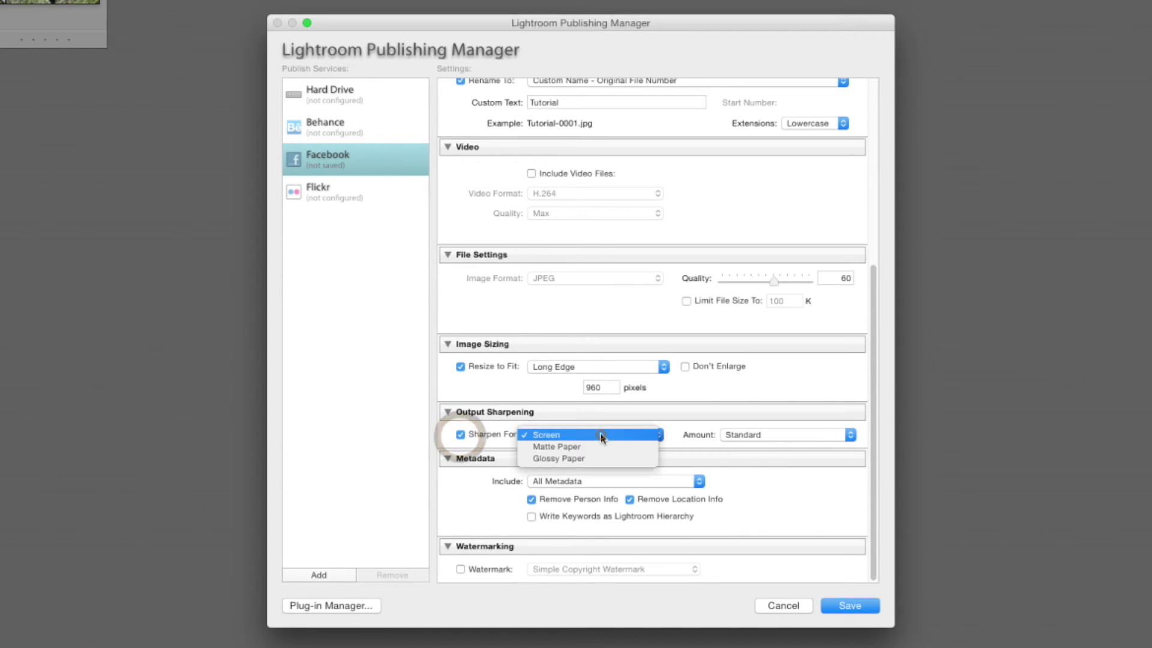
pyautogui.click(602, 436)
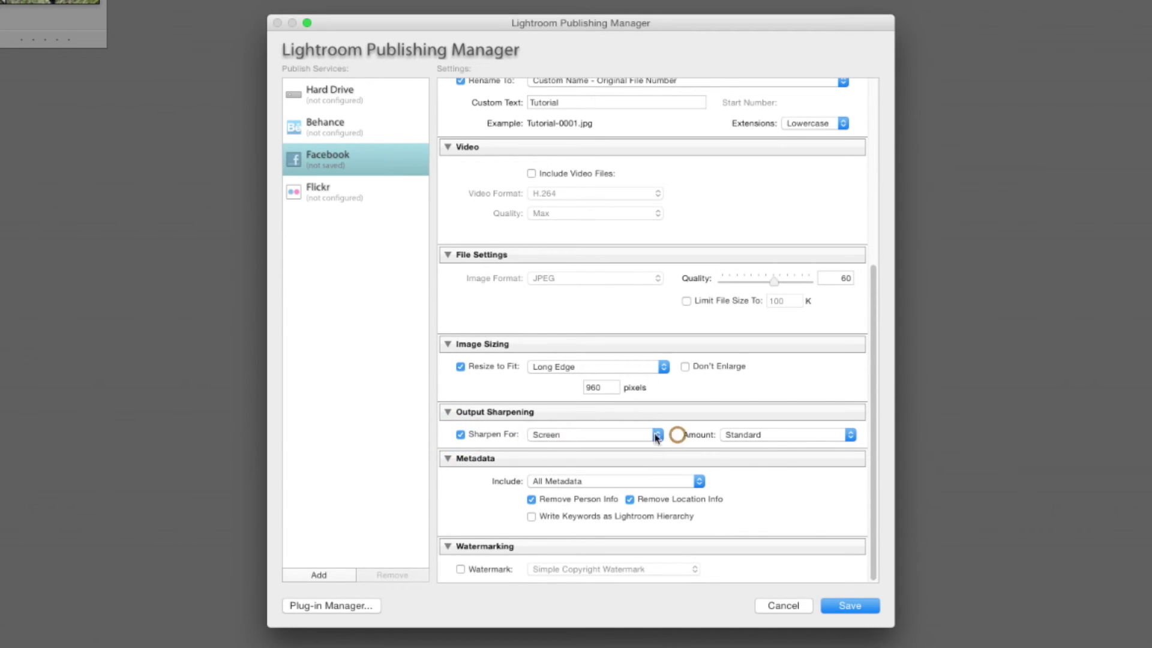
pyautogui.click(460, 434)
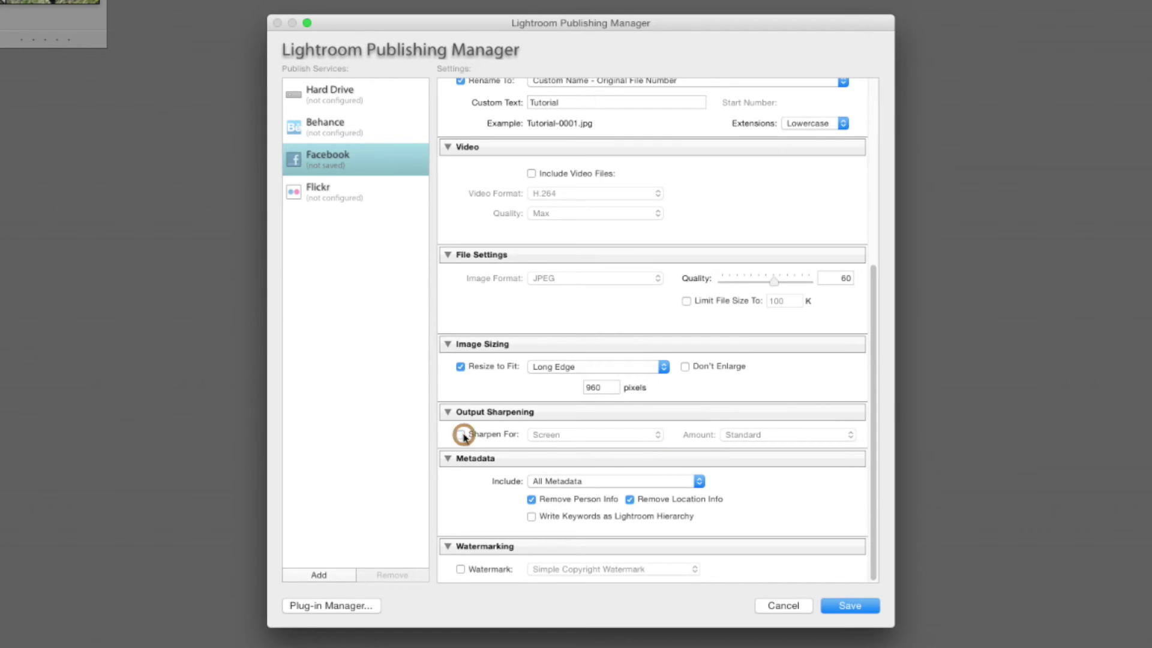
# - Uncheck Remove Person Info and Remove Location Info in the Metadata section
pyautogui.click(537, 500)
pyautogui.click(630, 499)
pyautogui.moveTo(572, 509)
# - Enable watermarking using the Basic White Corner preset
pyautogui.click(460, 570)
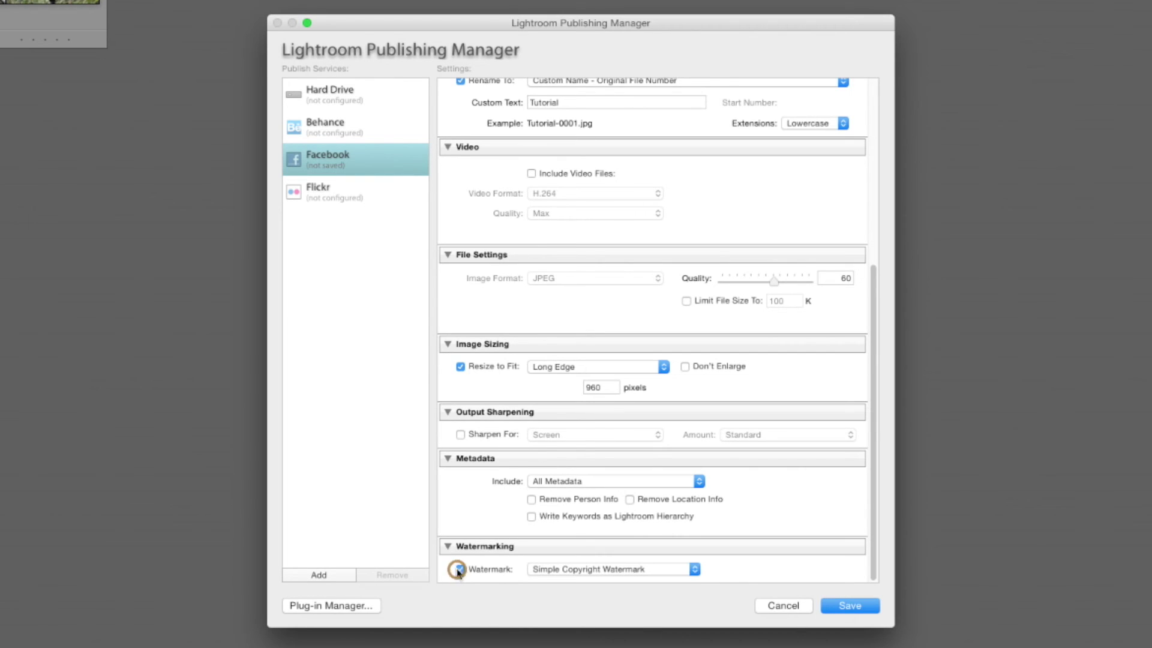
pyautogui.click(674, 571)
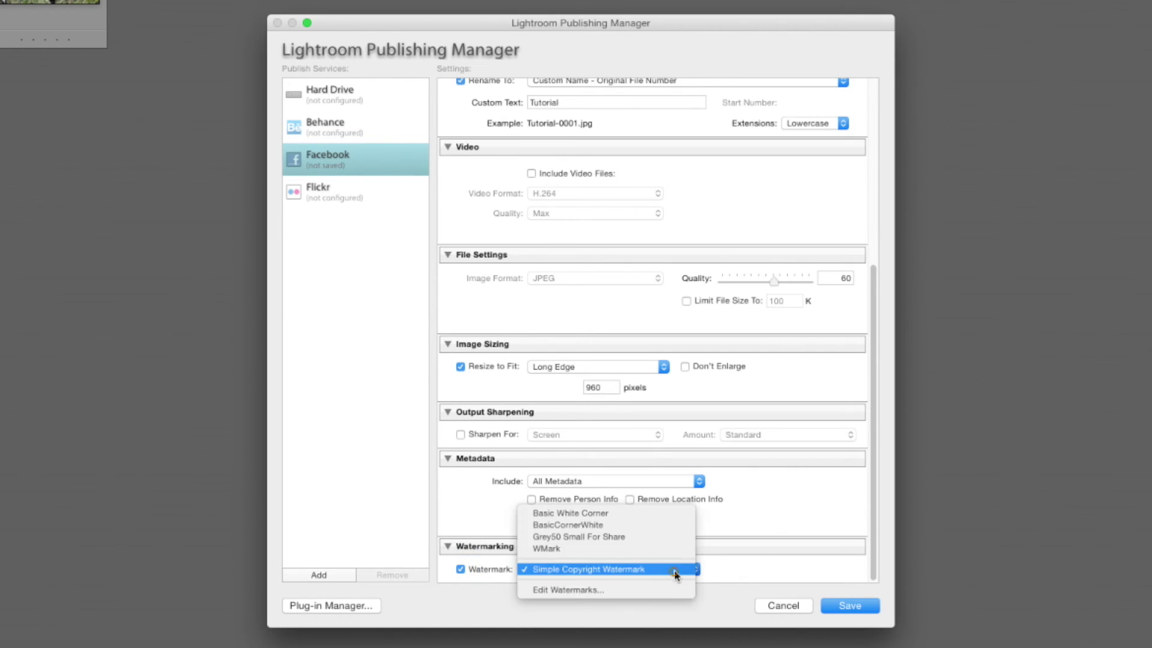
pyautogui.click(617, 514)
pyautogui.click(749, 574)
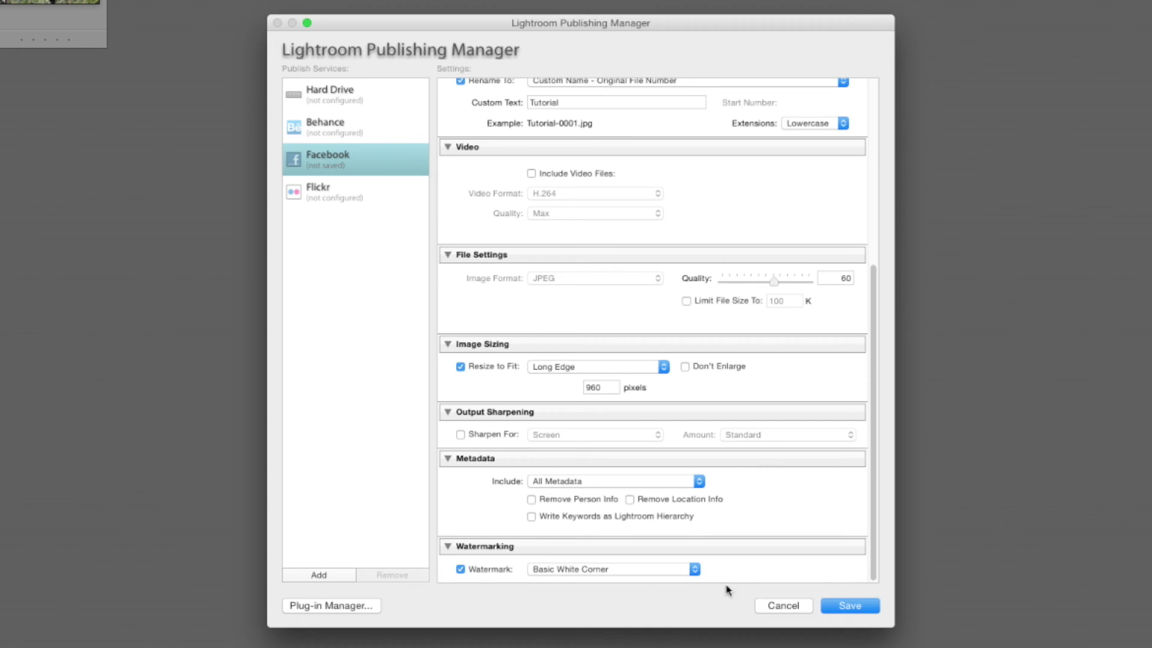
# - Save the service, add the blue bird photo to Facebook Tutorial, and view its queue
pyautogui.click(849, 606)
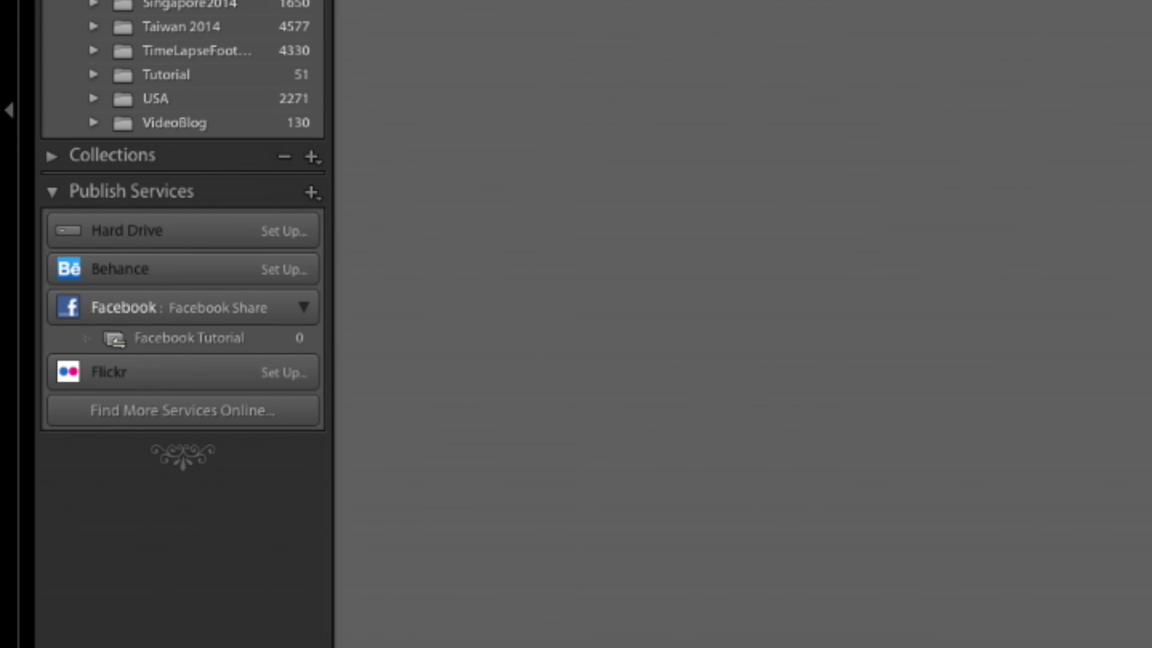
pyautogui.moveTo(162, 93); pyautogui.dragTo(79, 420)
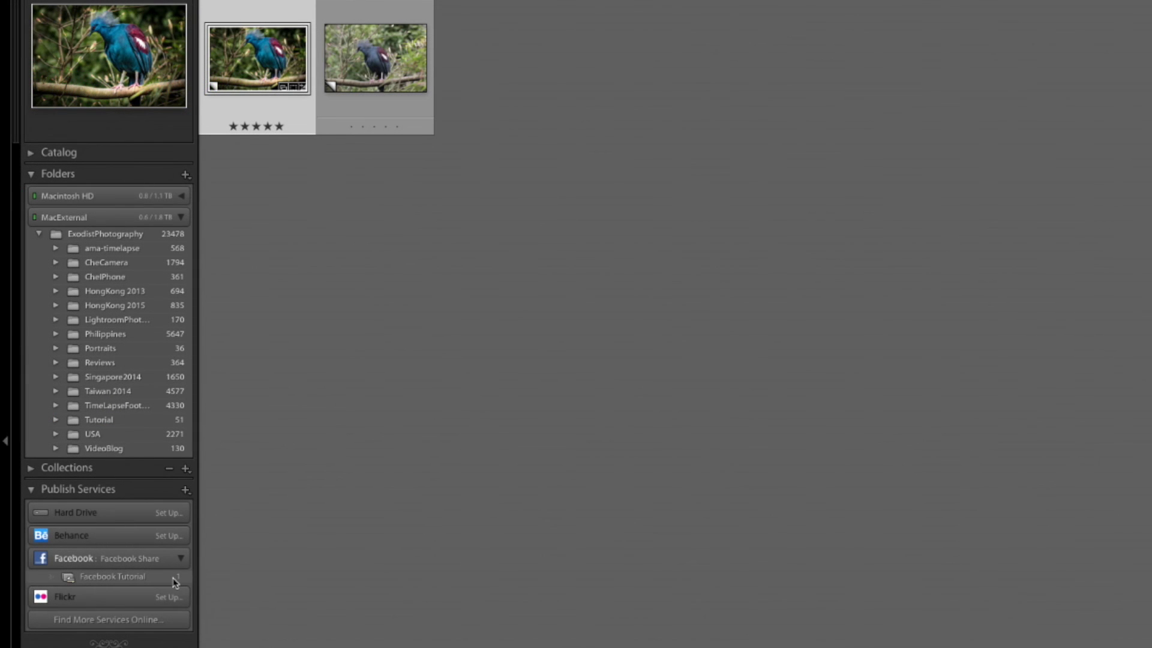
pyautogui.click(132, 579)
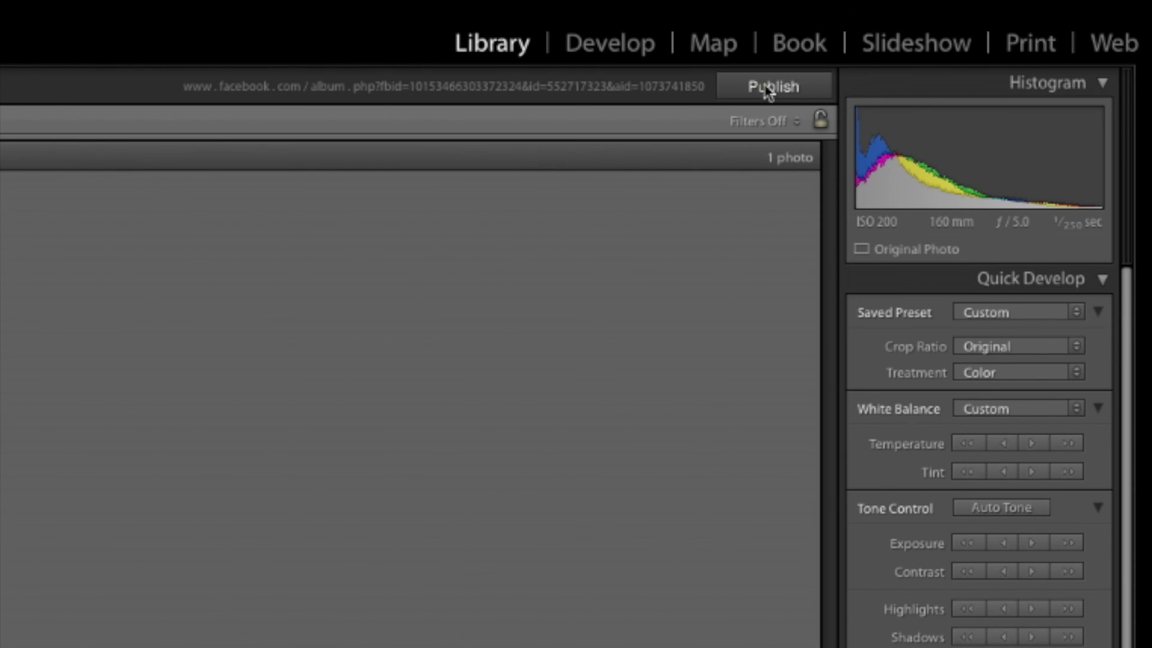
# - Publish the waiting bird photo so it moves into Published Photos in the Facebook Tutorial album
pyautogui.click(769, 90)
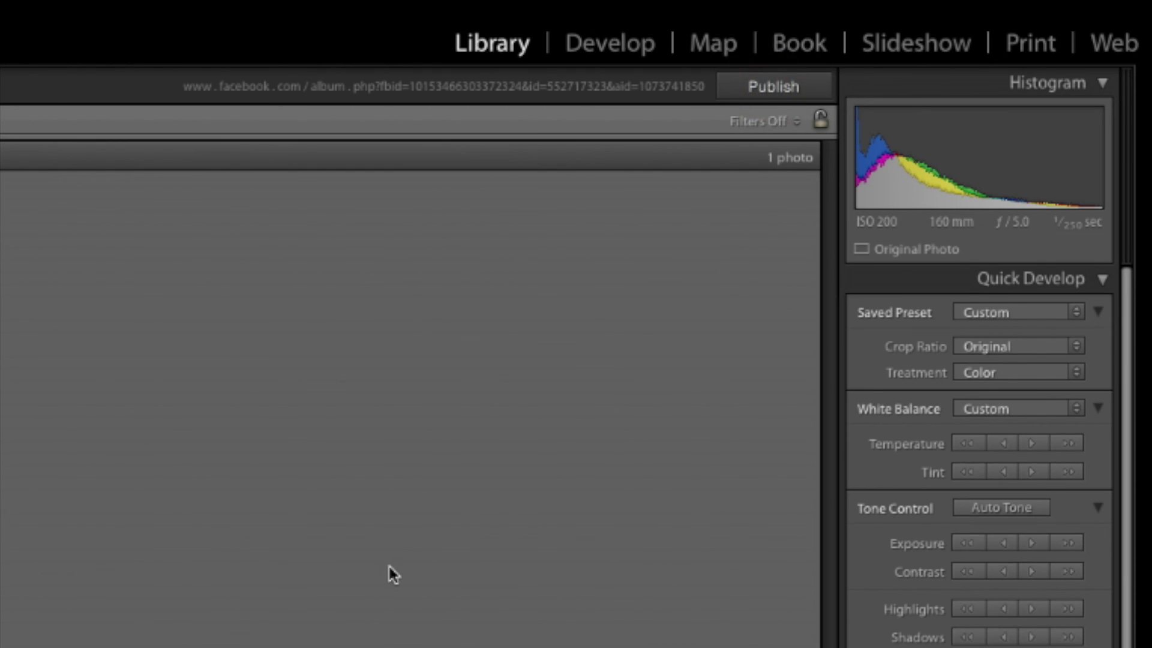